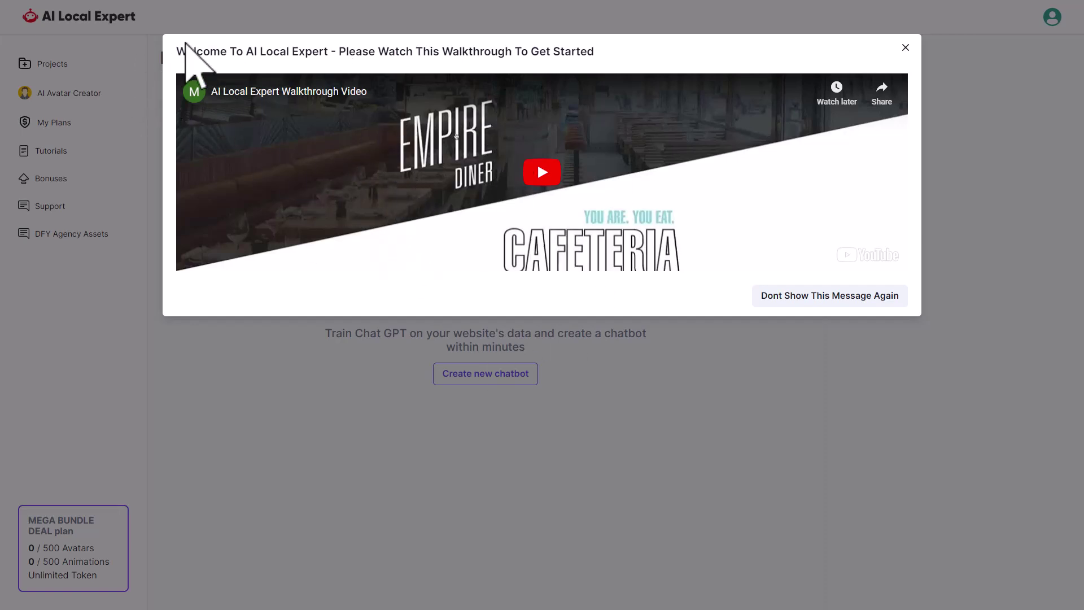
# Step: Play the welcome walkthrough video, then close the walkthrough modal
pyautogui.moveTo(229, 52); pyautogui.dragTo(585, 53)
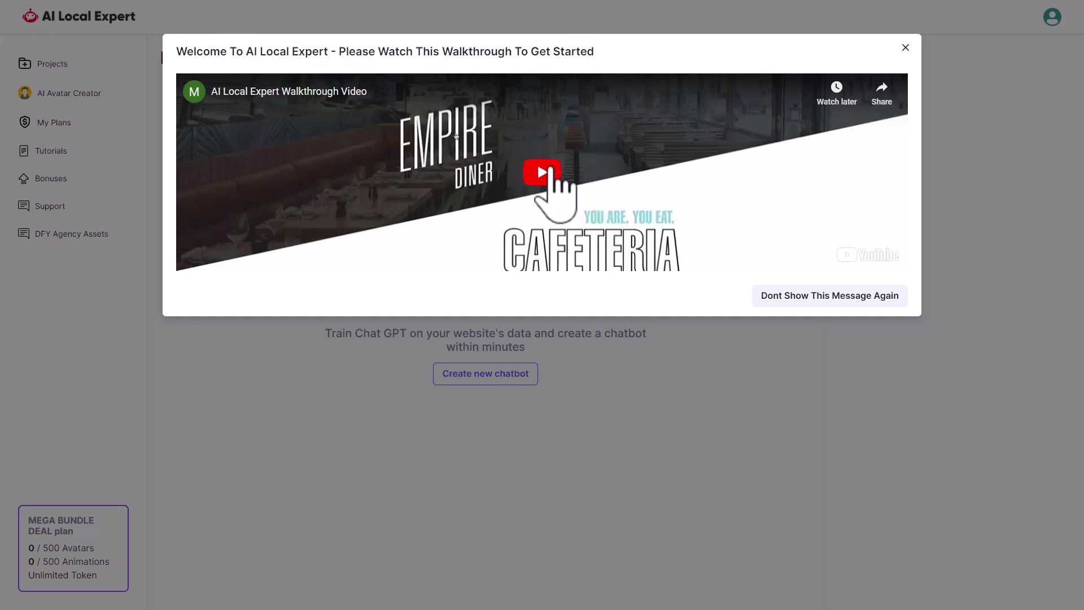
pyautogui.click(546, 189)
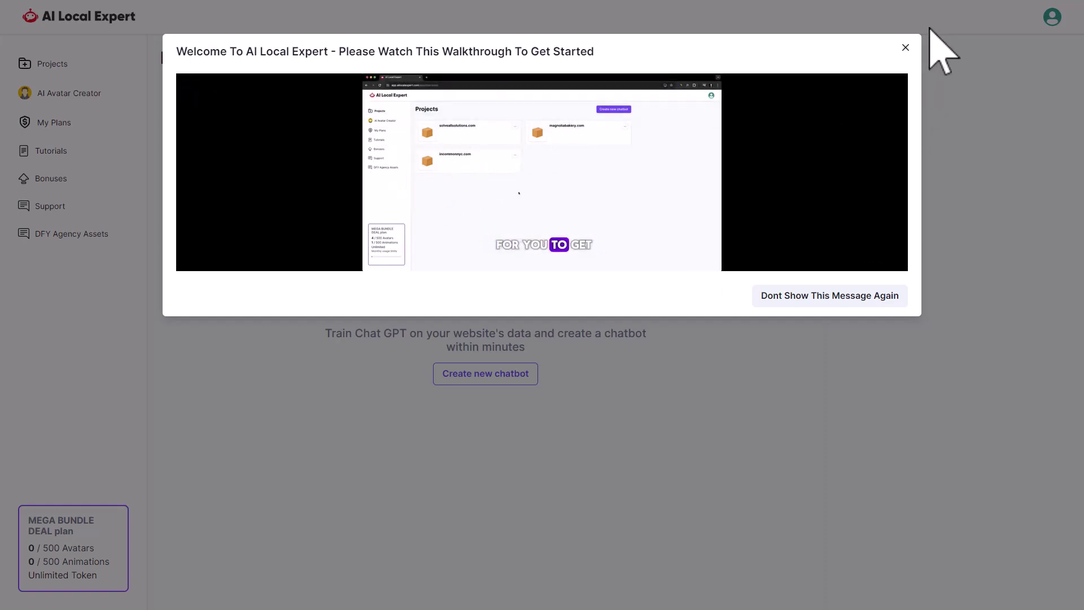
pyautogui.click(906, 48)
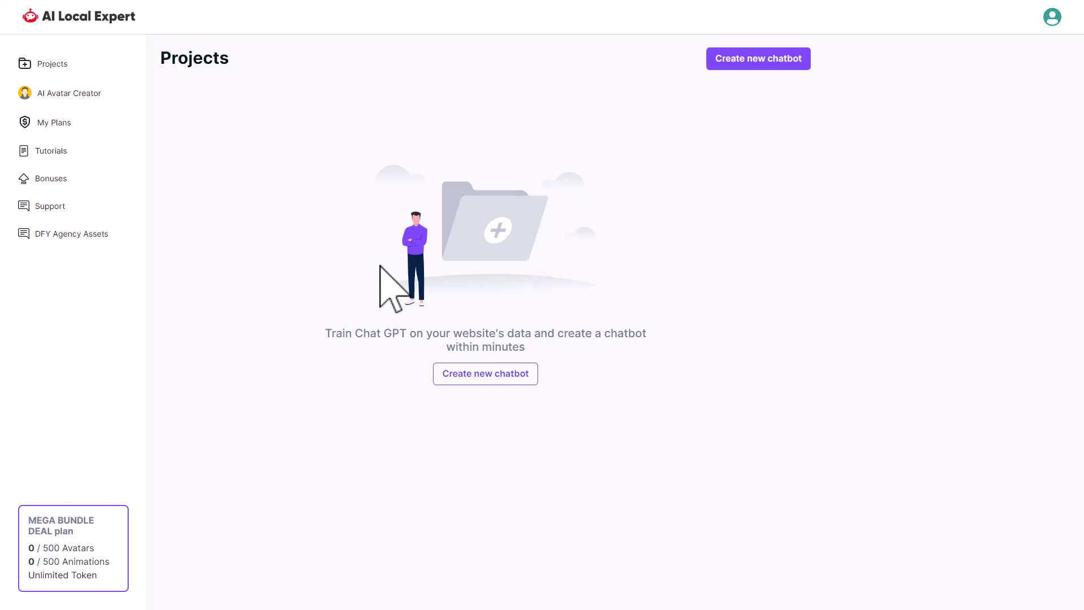
# Step: Open the AI Avatar Creator and browse the C drive for a source photo
pyautogui.click(94, 98)
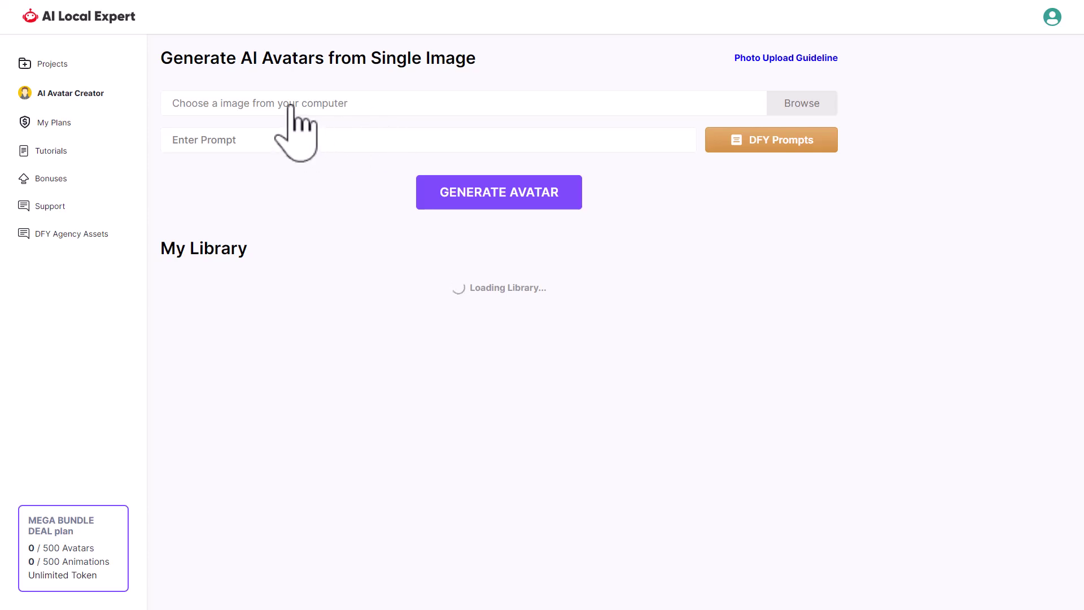
pyautogui.click(578, 206)
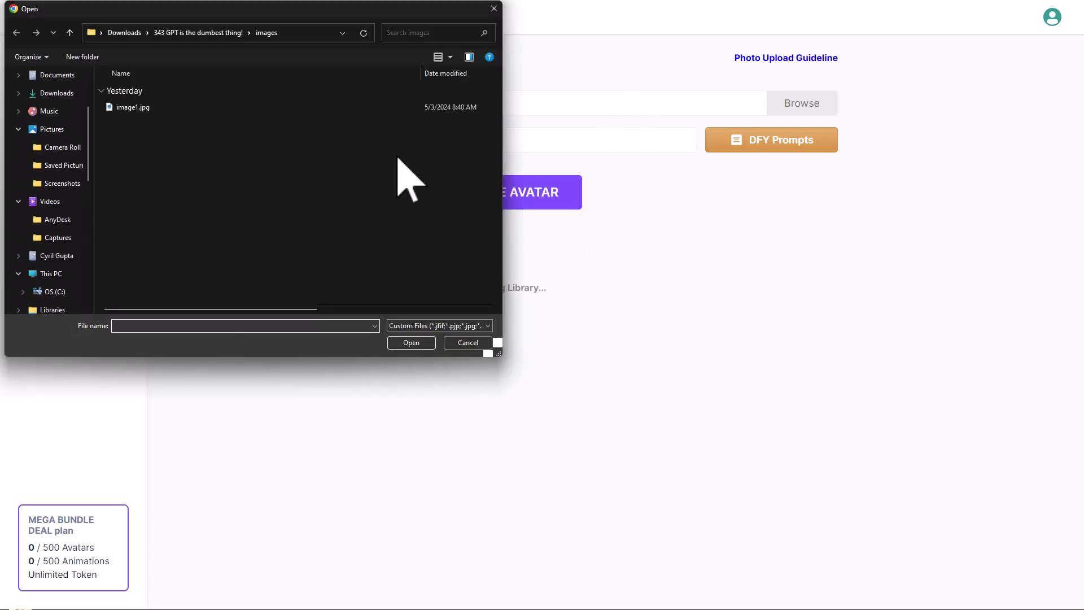
pyautogui.click(465, 343)
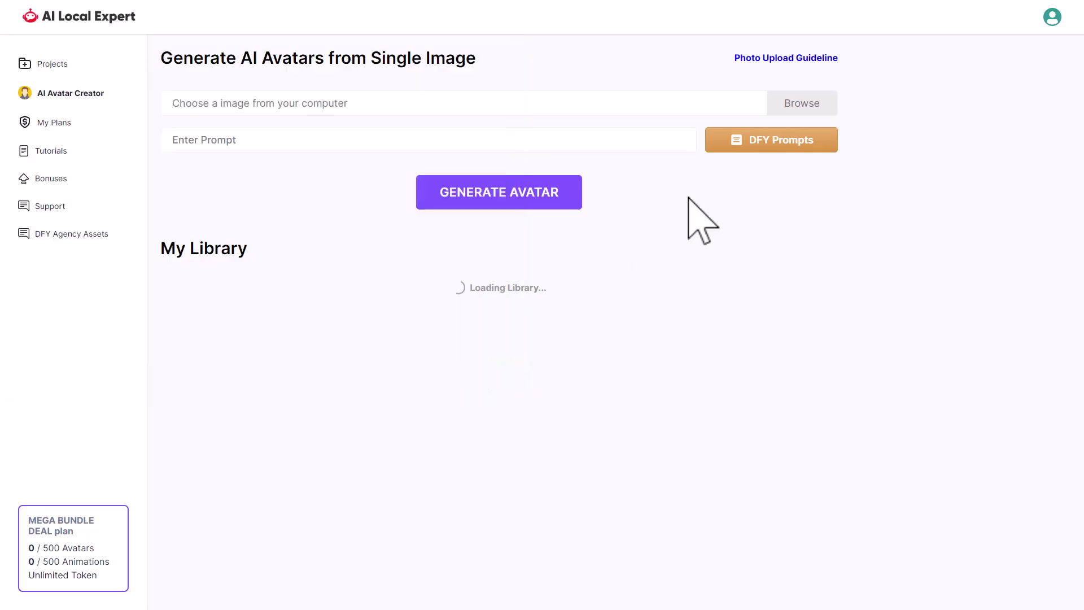
pyautogui.click(390, 215)
pyautogui.scroll(-3, 34, 271)
pyautogui.click(57, 183)
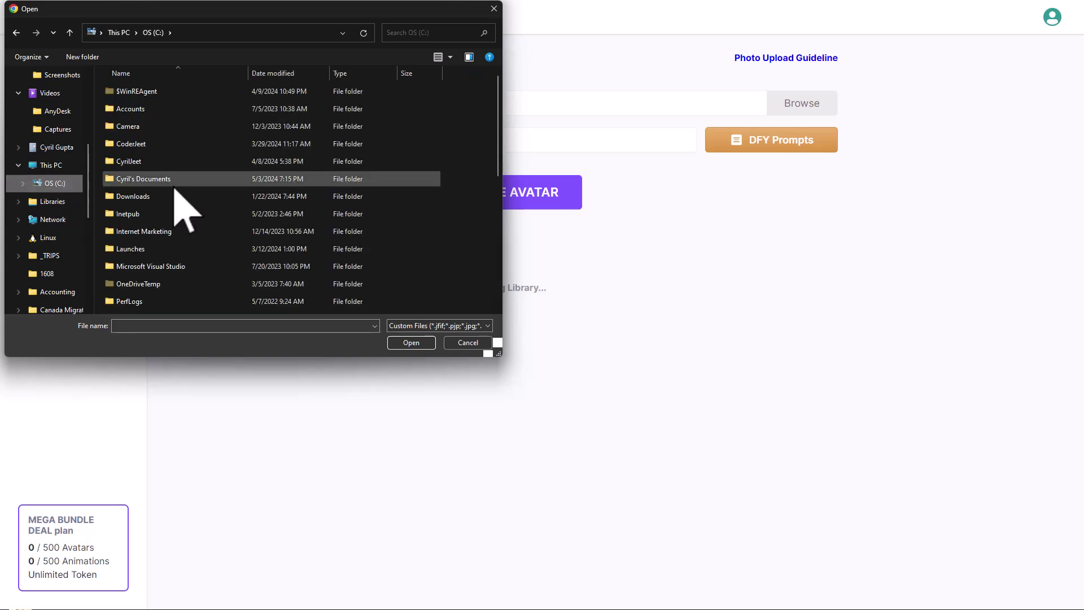
pyautogui.scroll(-2, 164, 226)
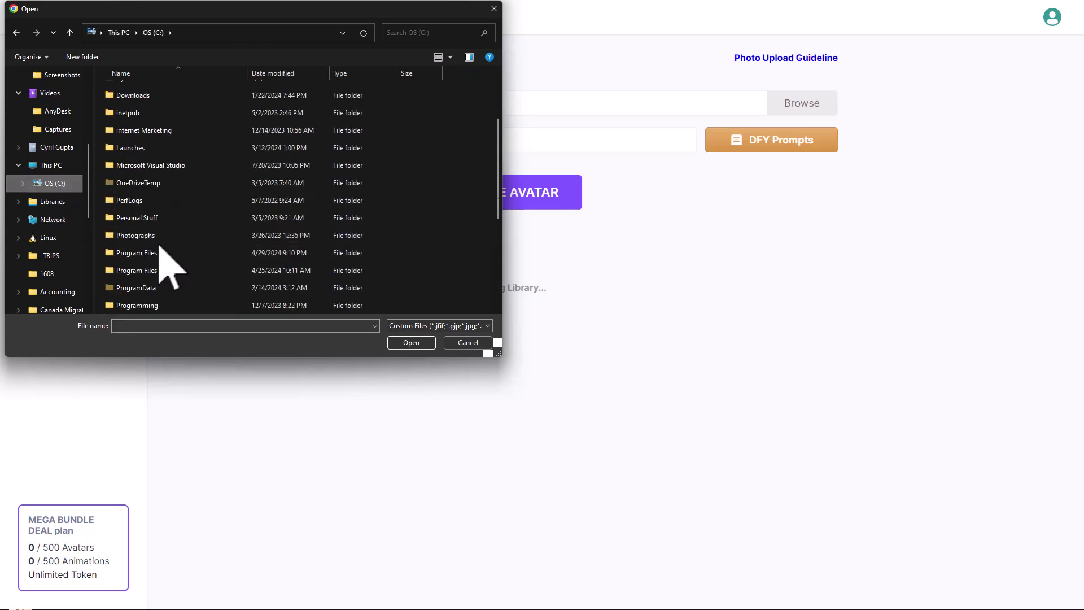
# Step: Load as2.jpg from C:\Photographs\_Profile Pics and dismiss the reappearing walkthrough
pyautogui.doubleClick(161, 236)
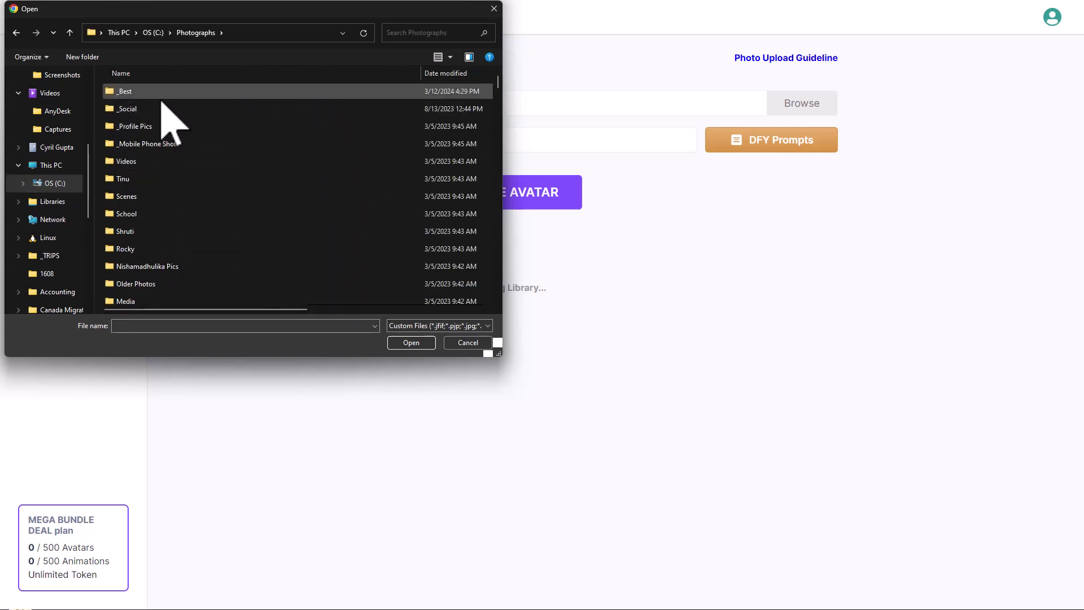
pyautogui.doubleClick(162, 125)
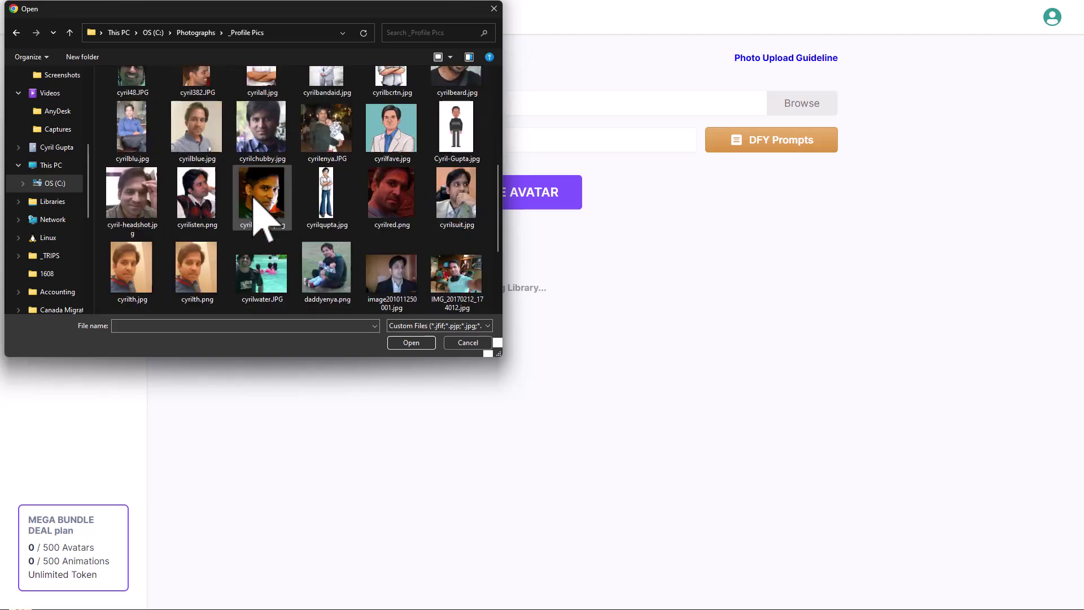
pyautogui.scroll(-2, 346, 246)
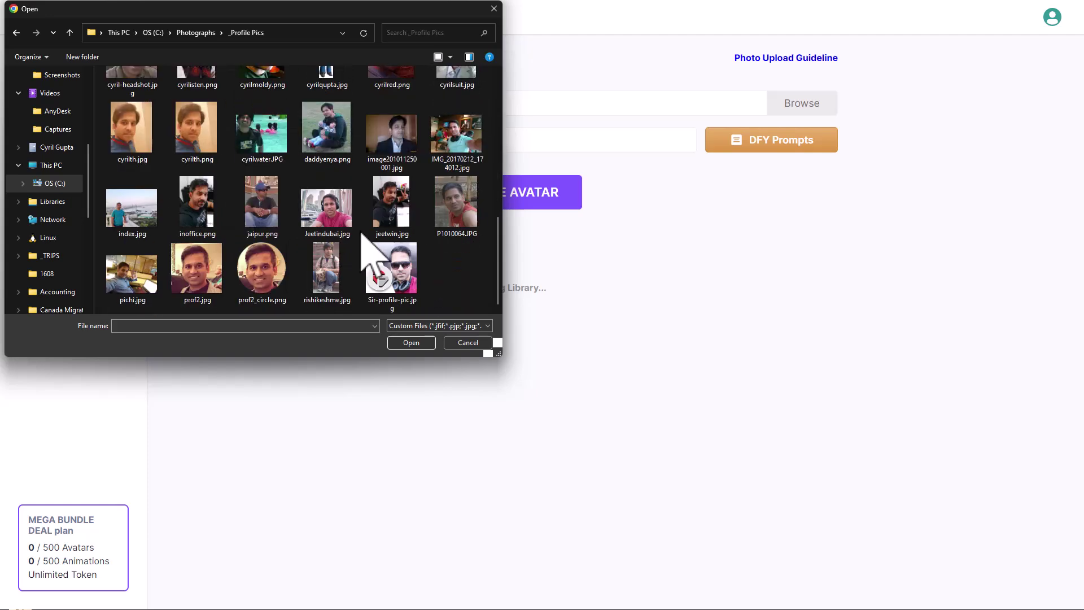
pyautogui.scroll(5, 315, 262)
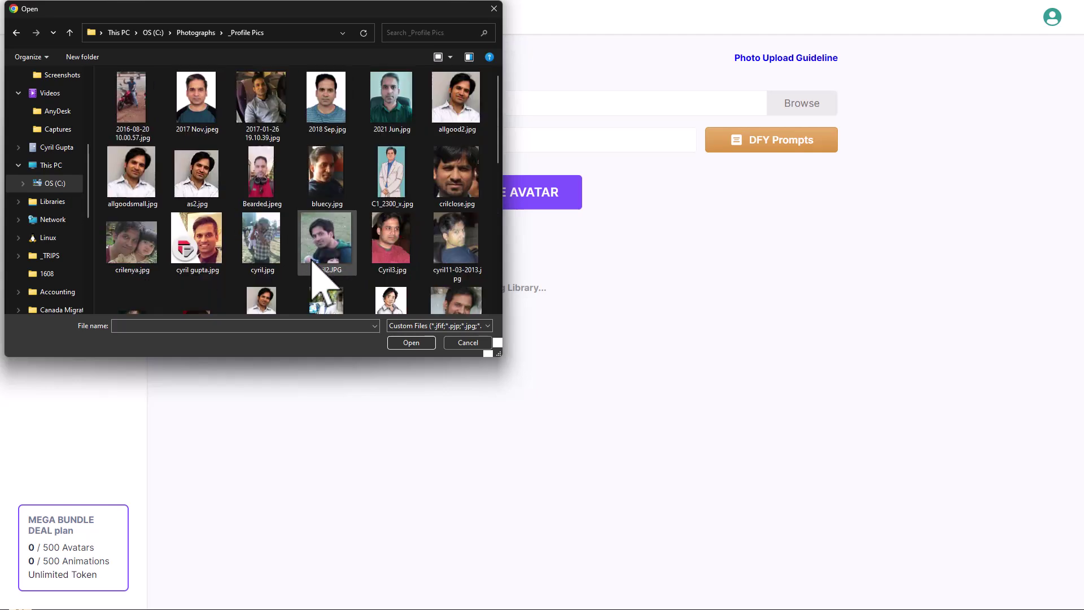
pyautogui.scroll(-2, 192, 215)
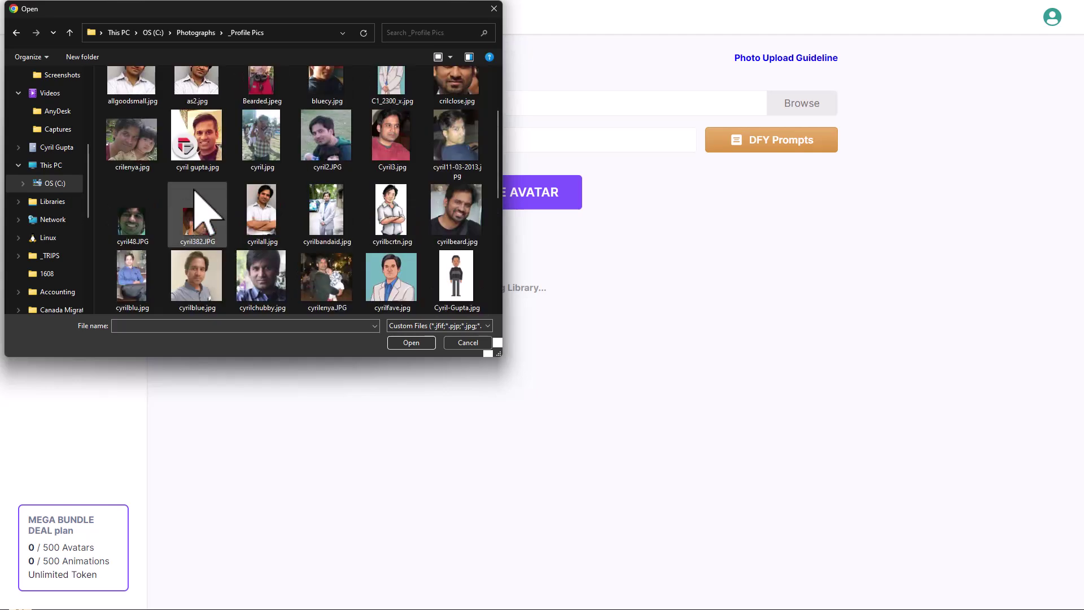
pyautogui.scroll(2, 194, 183)
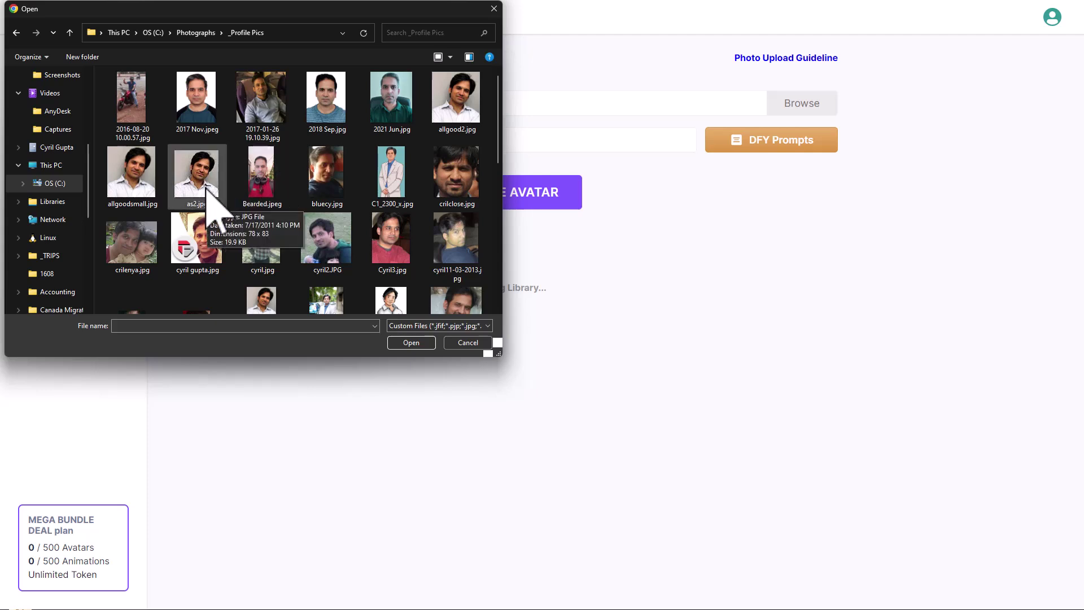
pyautogui.doubleClick(206, 187)
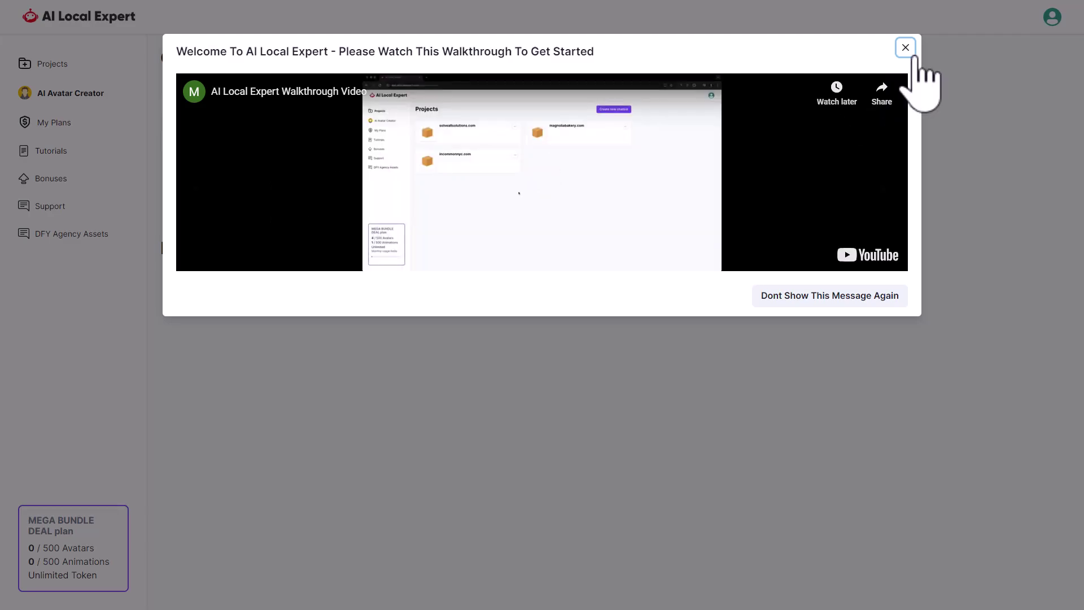
pyautogui.click(905, 47)
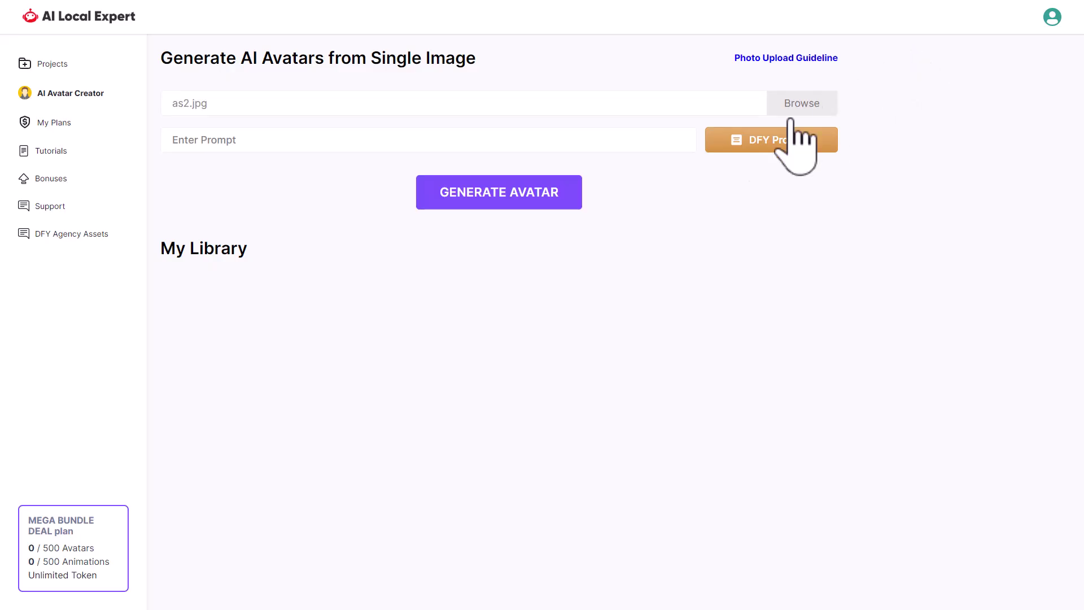
# Step: Prompt 'Picture of a professional plumber in a plumbing workshop' and generate the avatar
pyautogui.click(287, 150)
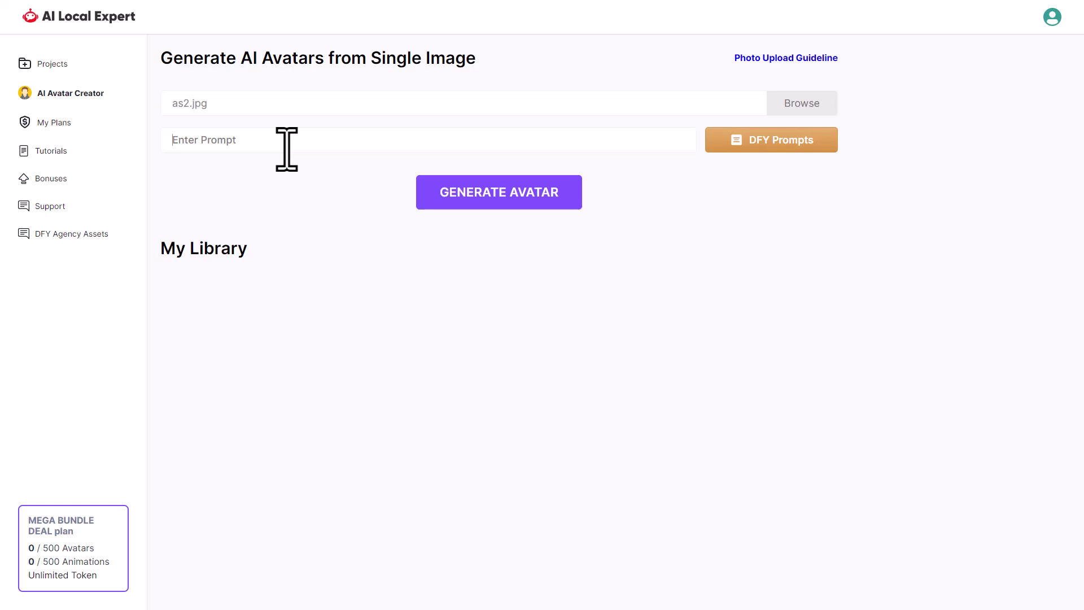
pyautogui.write('Picture of a professional plumber with pa')
pyautogui.press('BackSpace')
pyautogui.press('BackSpace')
pyautogui.press('BackSpace')
pyautogui.press('BackSpace')
pyautogui.press('BackSpace')
pyautogui.press('BackSpace')
pyautogui.press('BackSpace')
pyautogui.write('in a plumbing workf')
pyautogui.press('BackSpace')
pyautogui.write('shop')
pyautogui.click(508, 189)
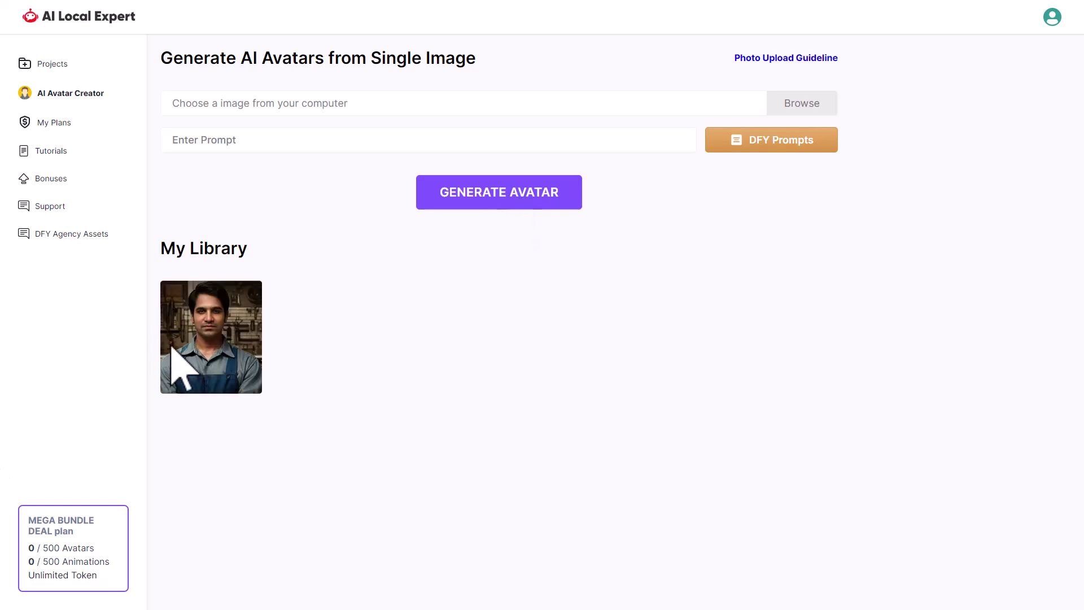
pyautogui.moveTo(201, 339)
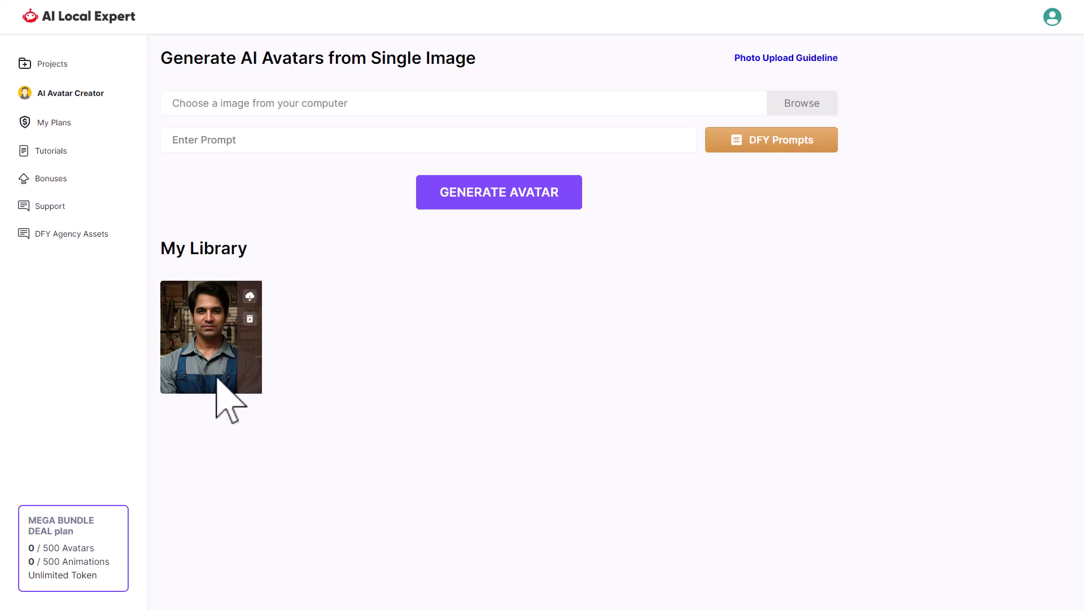
pyautogui.moveTo(188, 361)
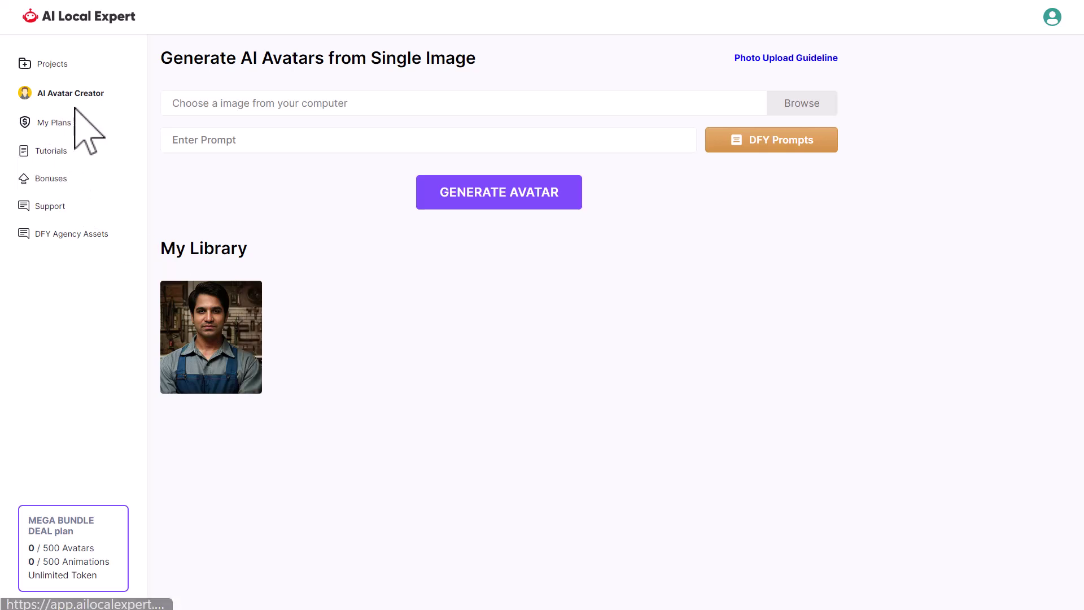
# Step: Back in Projects, scroll the Choose AI Expert grid and select the Plumber Expert card
pyautogui.click(59, 67)
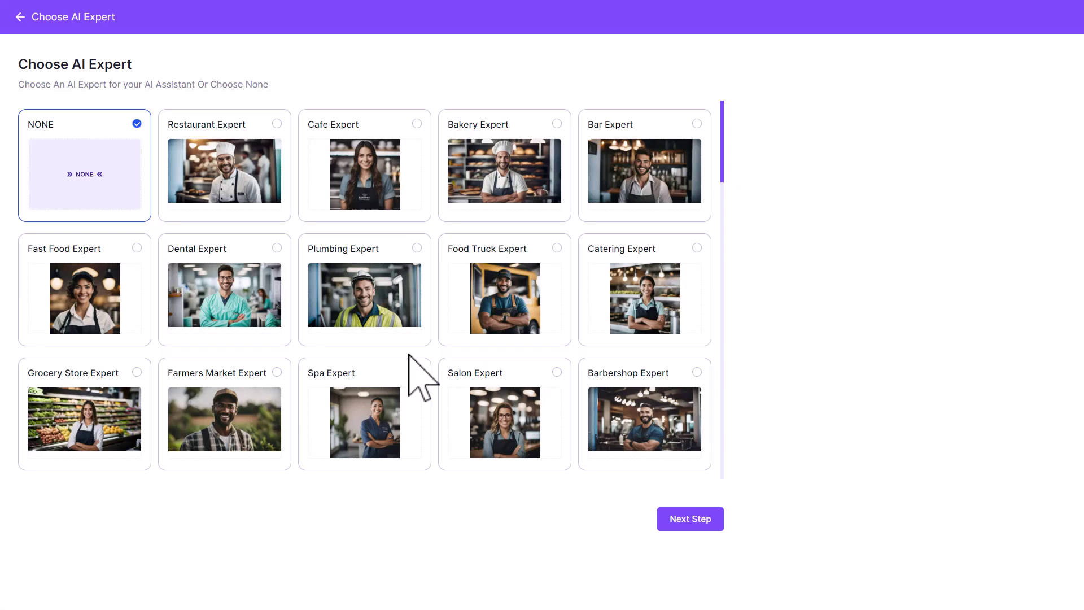
pyautogui.scroll(-2, 423, 278)
pyautogui.scroll(2, 403, 276)
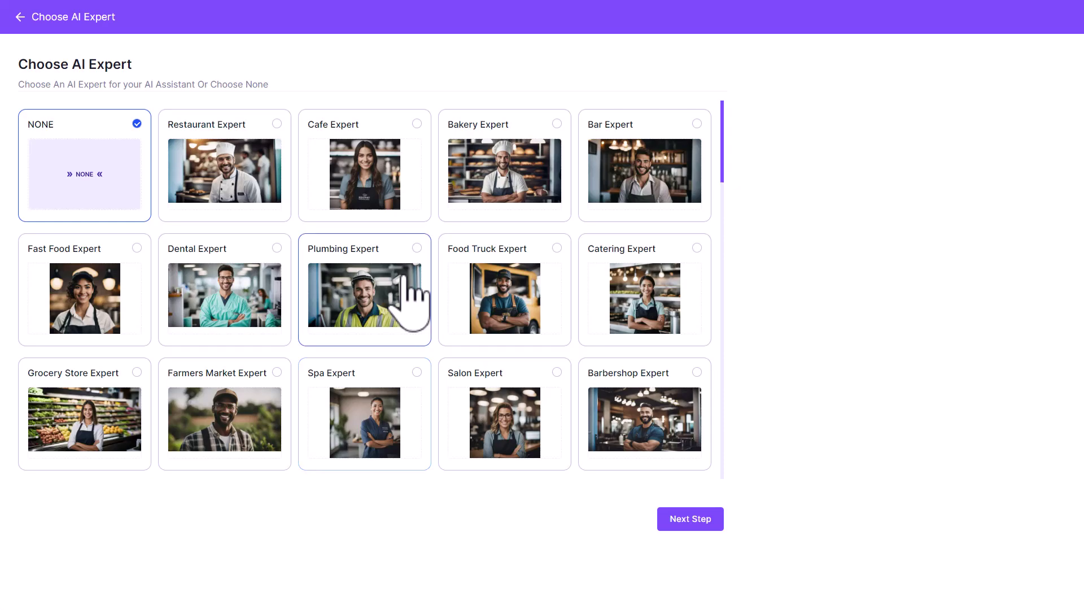
pyautogui.scroll(-9, 403, 276)
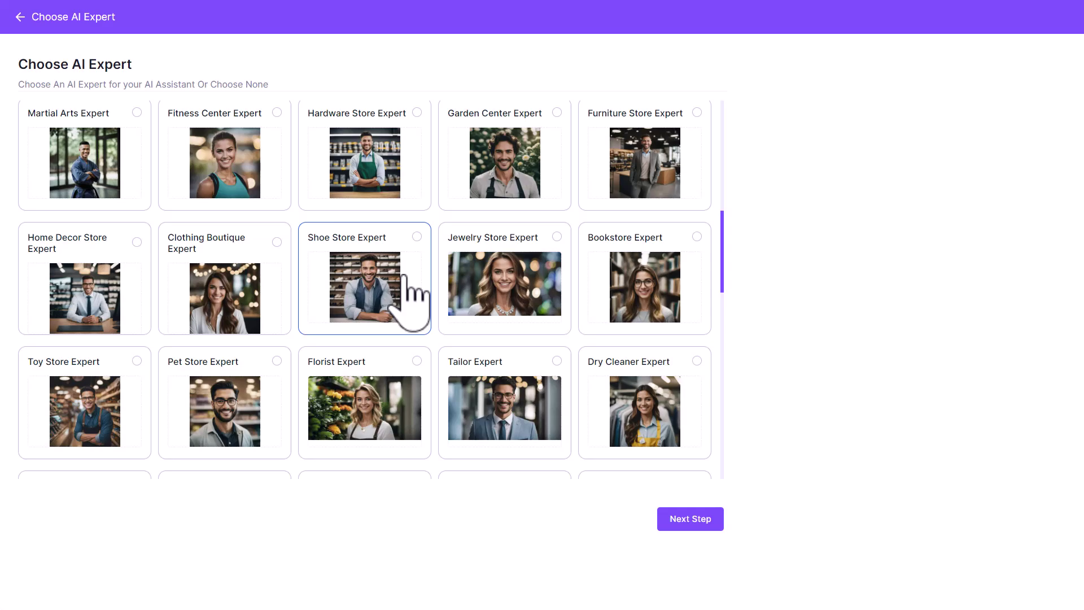
pyautogui.scroll(9, 407, 305)
pyautogui.scroll(-1, 400, 314)
pyautogui.scroll(1, 399, 314)
pyautogui.scroll(-5, 461, 401)
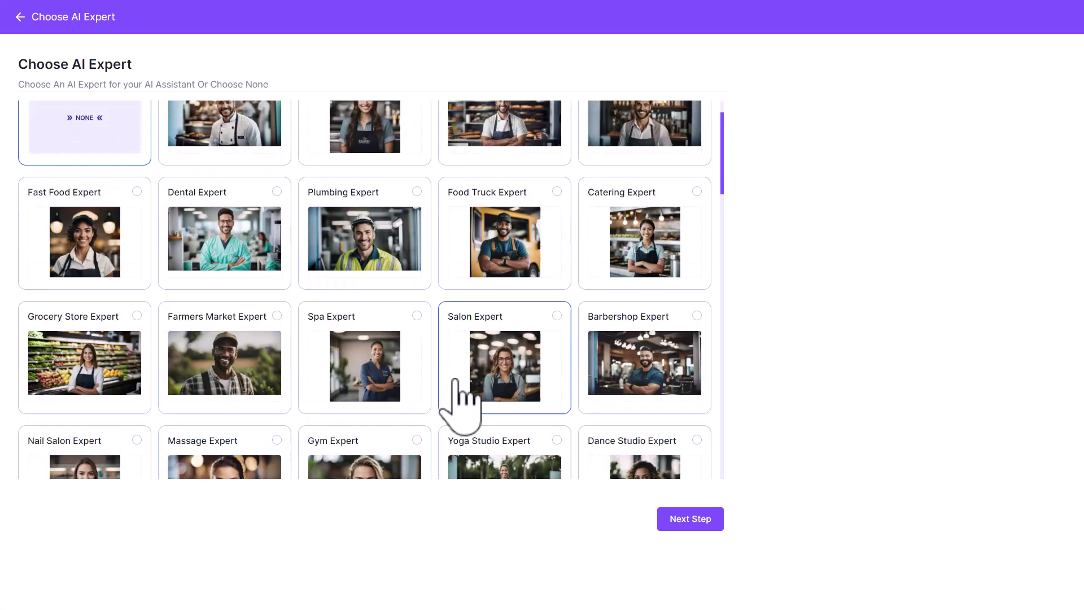
pyautogui.scroll(-3, 221, 350)
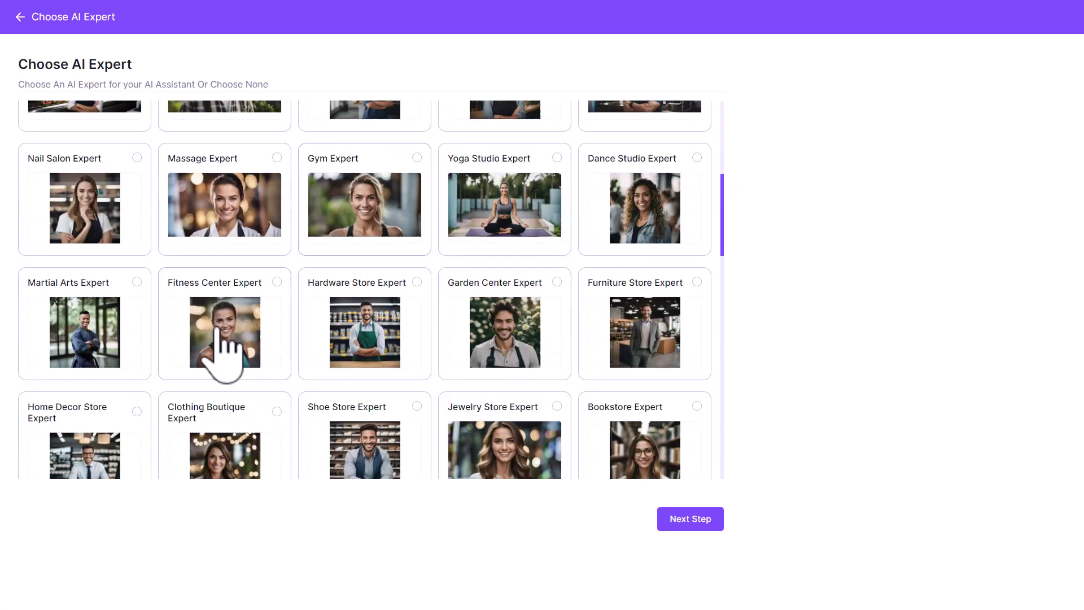
pyautogui.scroll(-1, 316, 324)
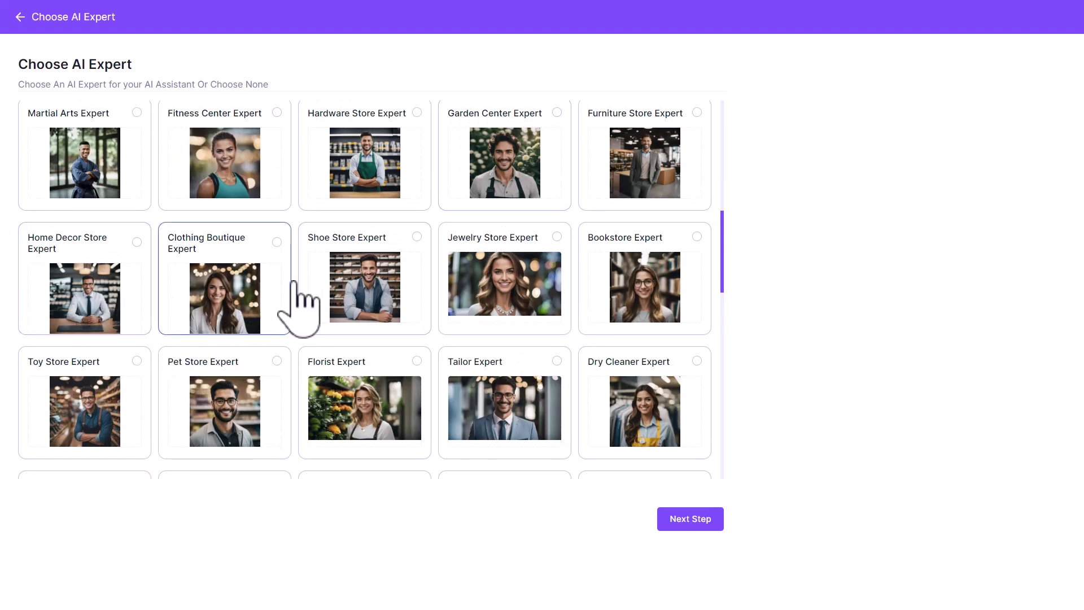
pyautogui.scroll(-2, 593, 282)
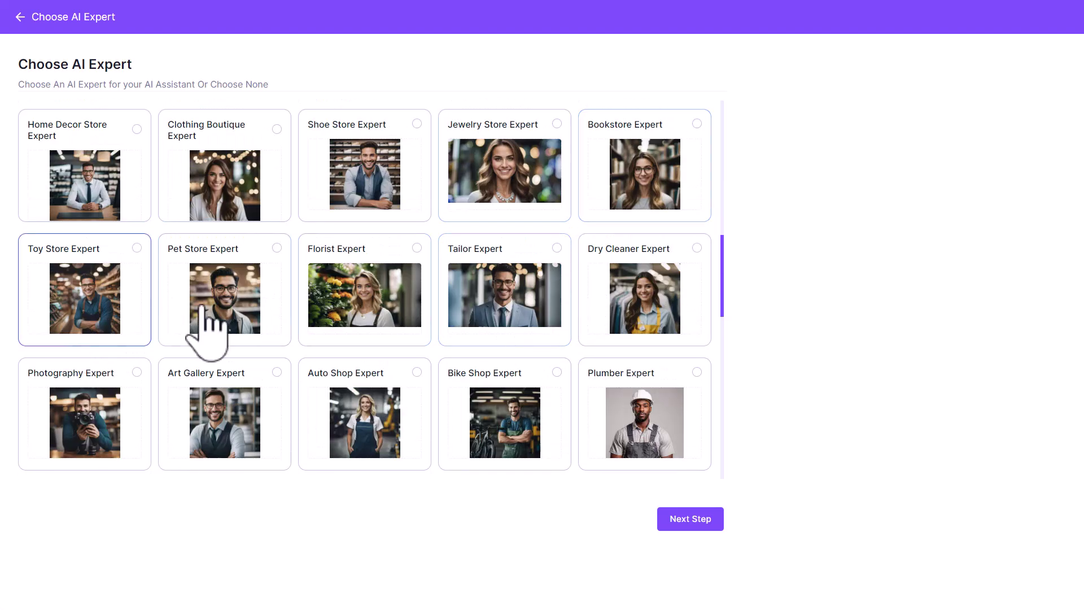
pyautogui.scroll(-1, 621, 319)
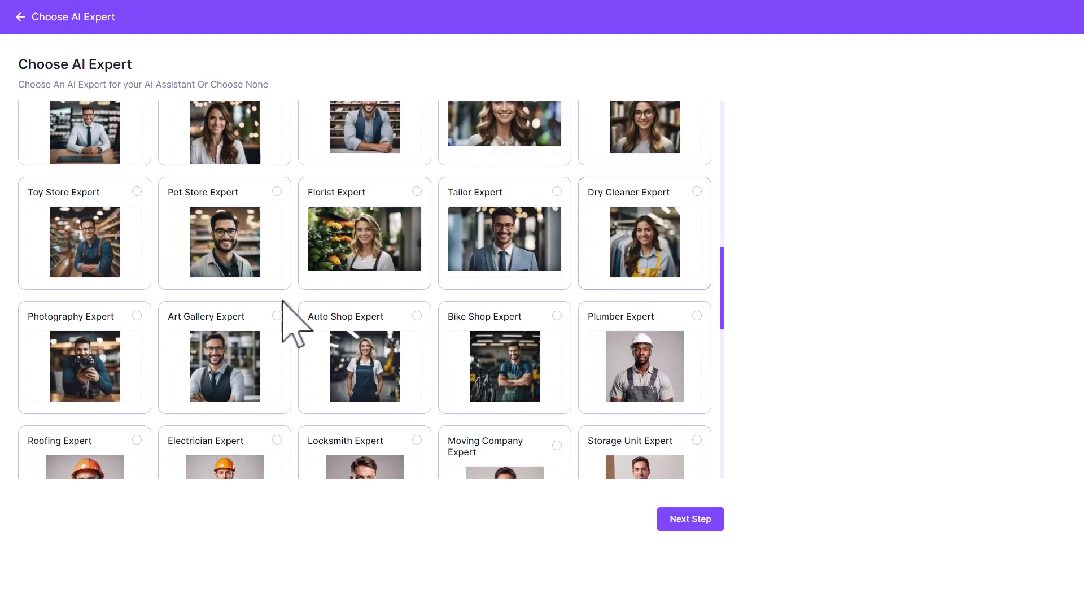
pyautogui.scroll(-1, 169, 342)
pyautogui.scroll(-3, 562, 327)
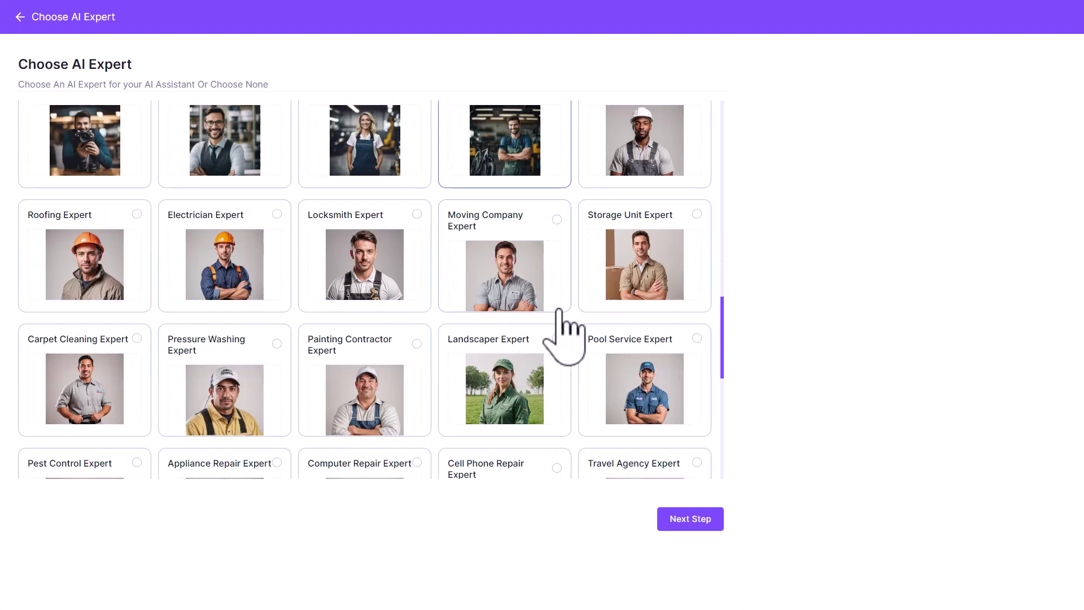
pyautogui.scroll(1, 620, 242)
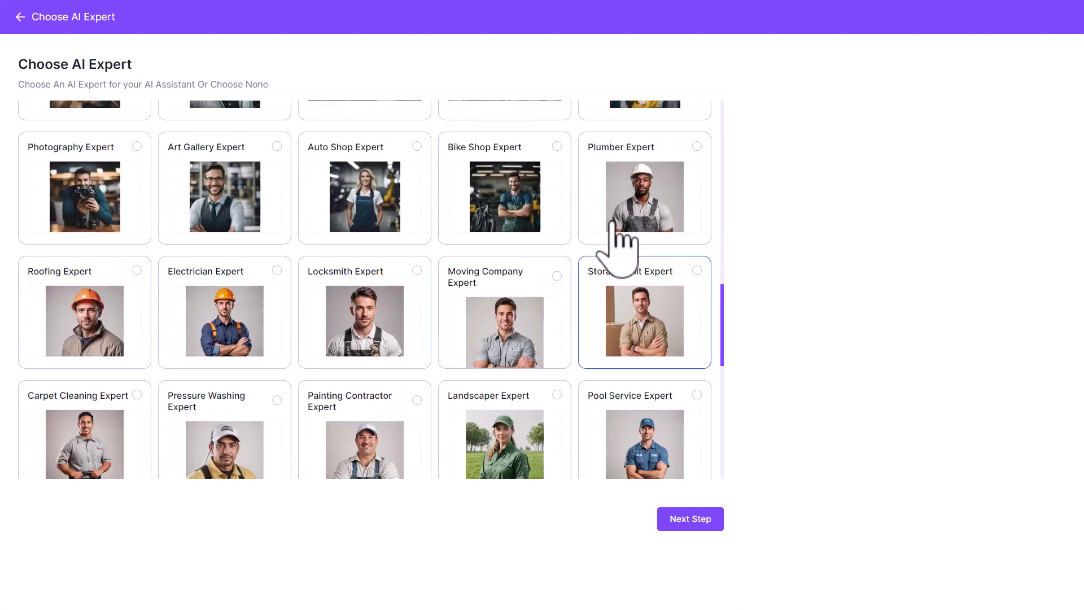
pyautogui.click(692, 161)
# Step: Pick the man in the workshop apron as the chatbot's avatar
pyautogui.click(690, 521)
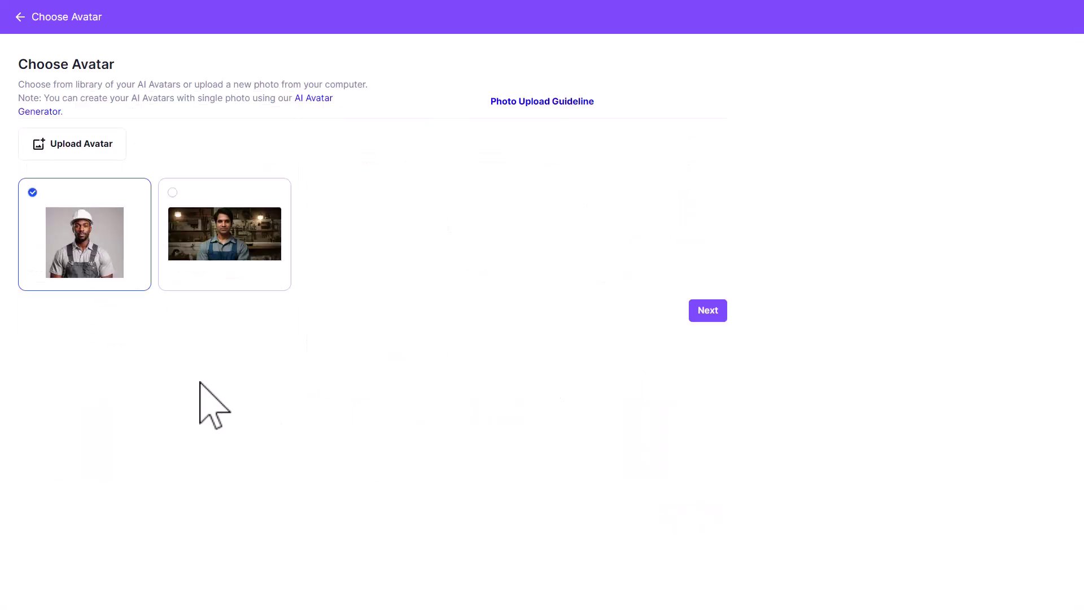
pyautogui.click(172, 191)
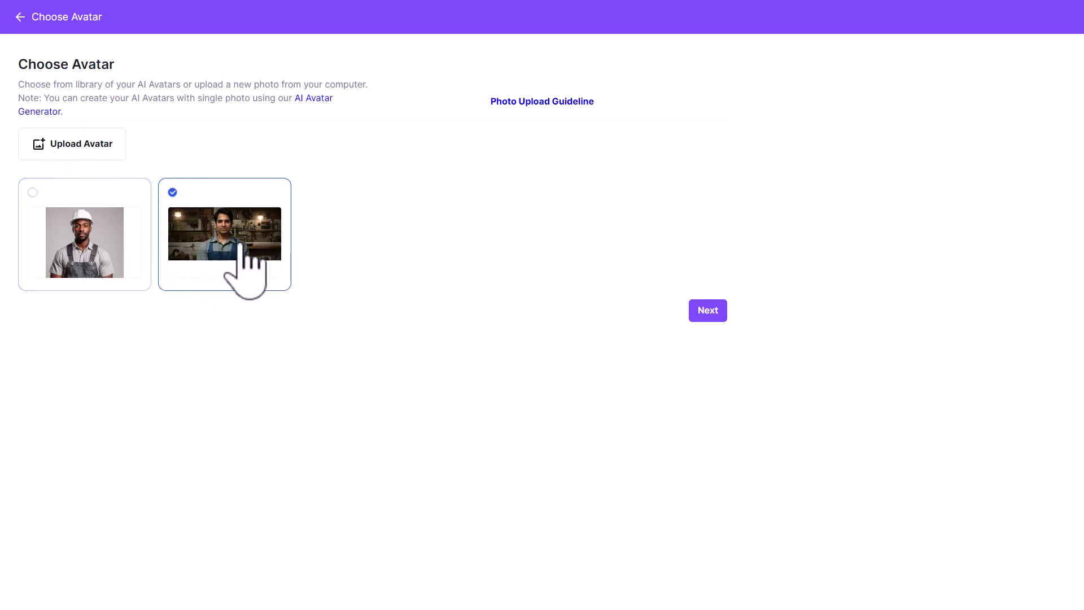
pyautogui.click(715, 315)
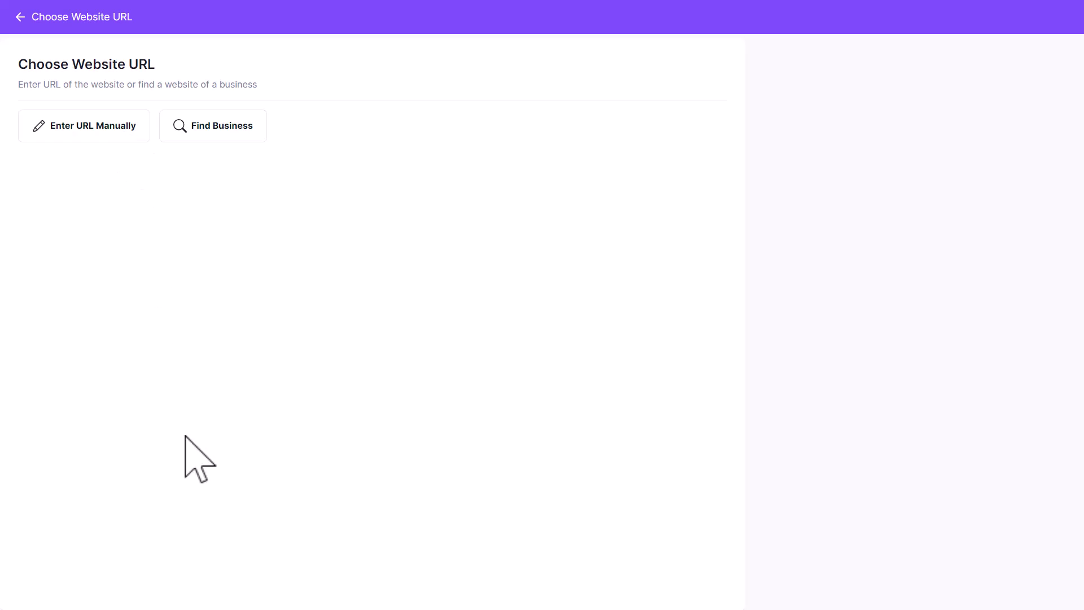
pyautogui.click(125, 125)
pyautogui.write('https:')
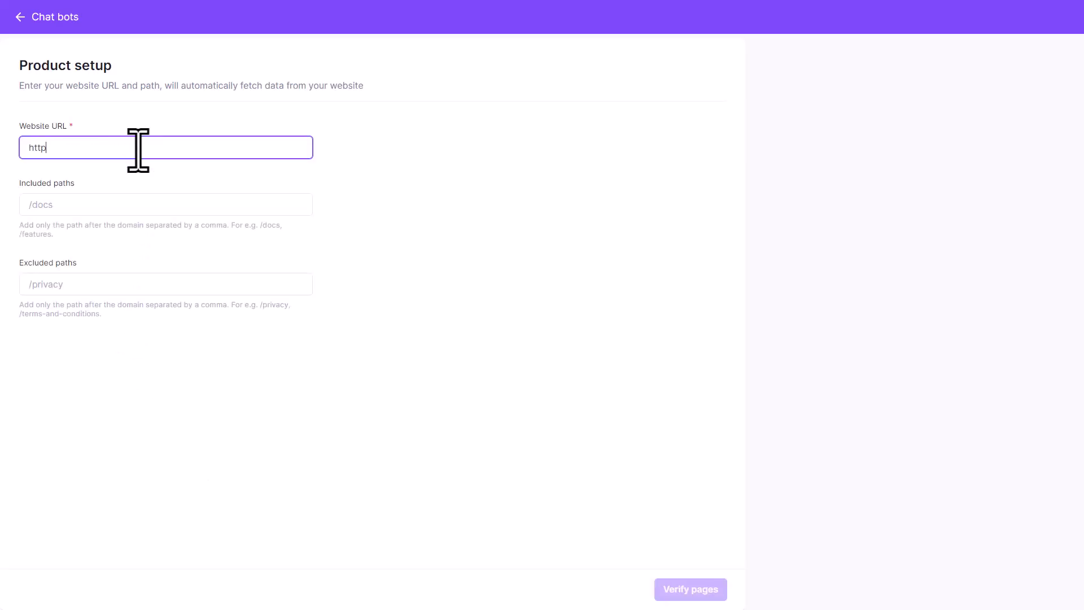
pyautogui.write('//tekn')
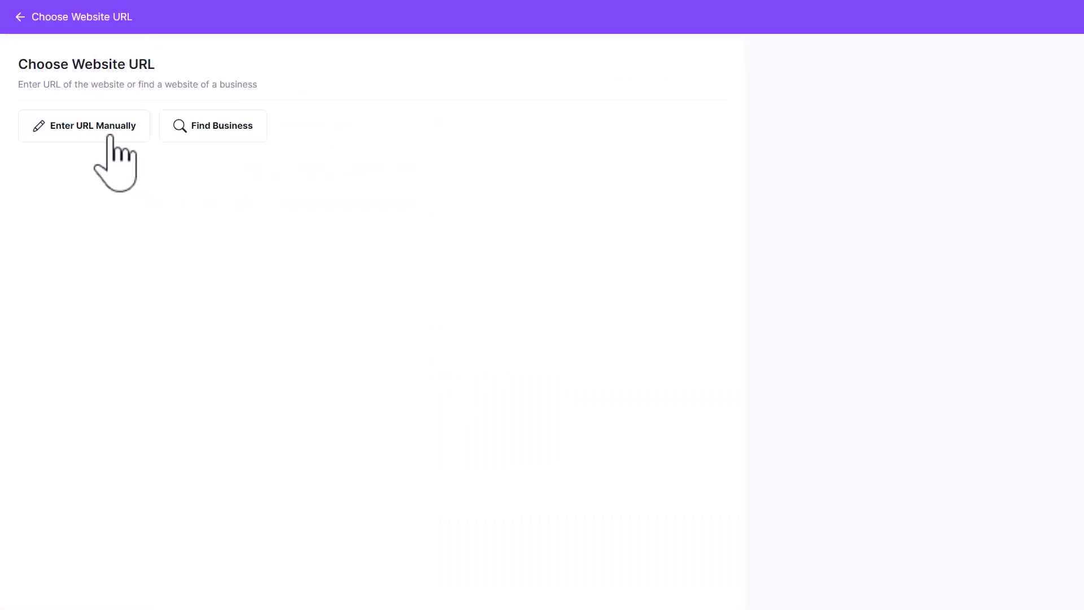
pyautogui.click(102, 117)
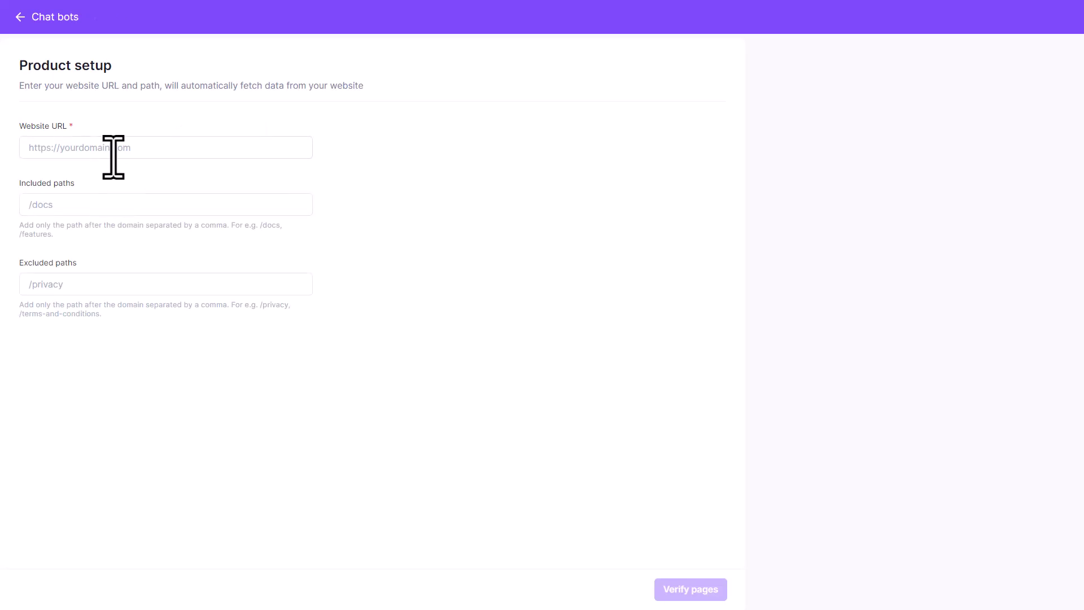
pyautogui.click(114, 152)
pyautogui.write('https://riteplumbingnyc.com/')
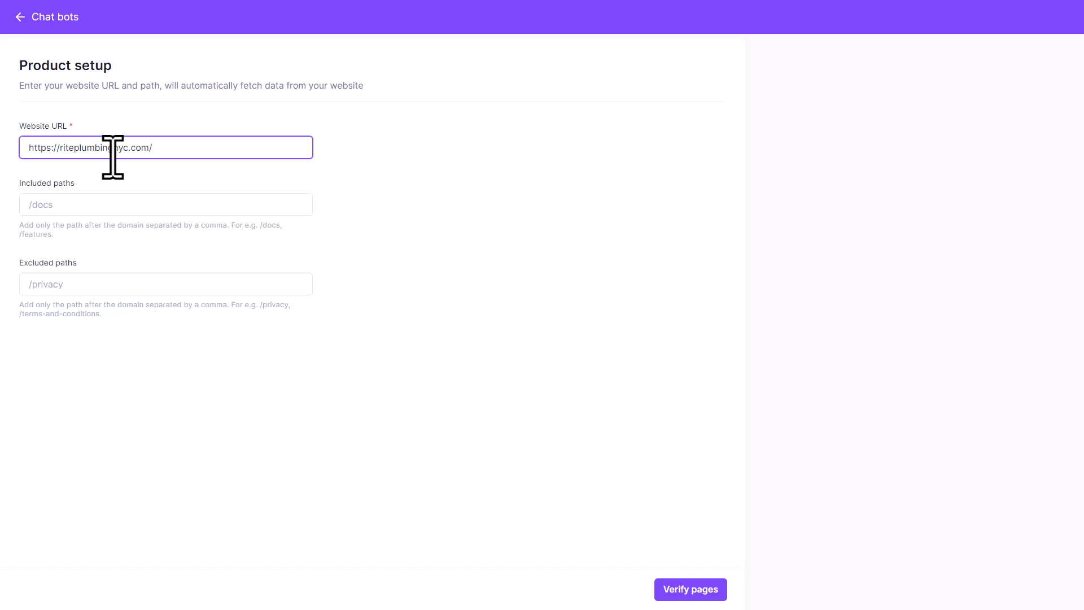
pyautogui.click(116, 206)
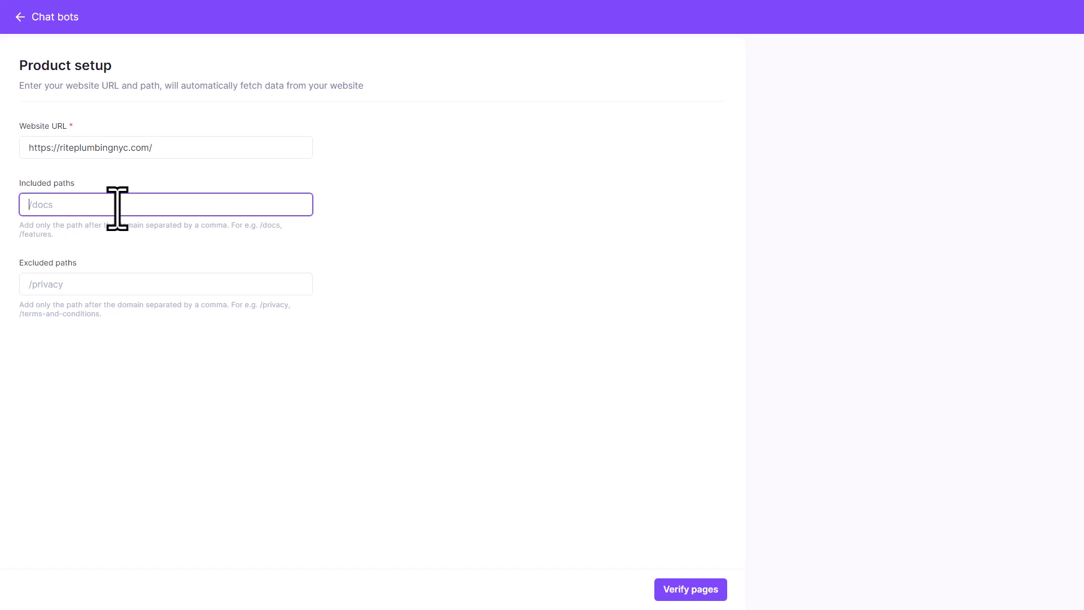
pyautogui.click(189, 283)
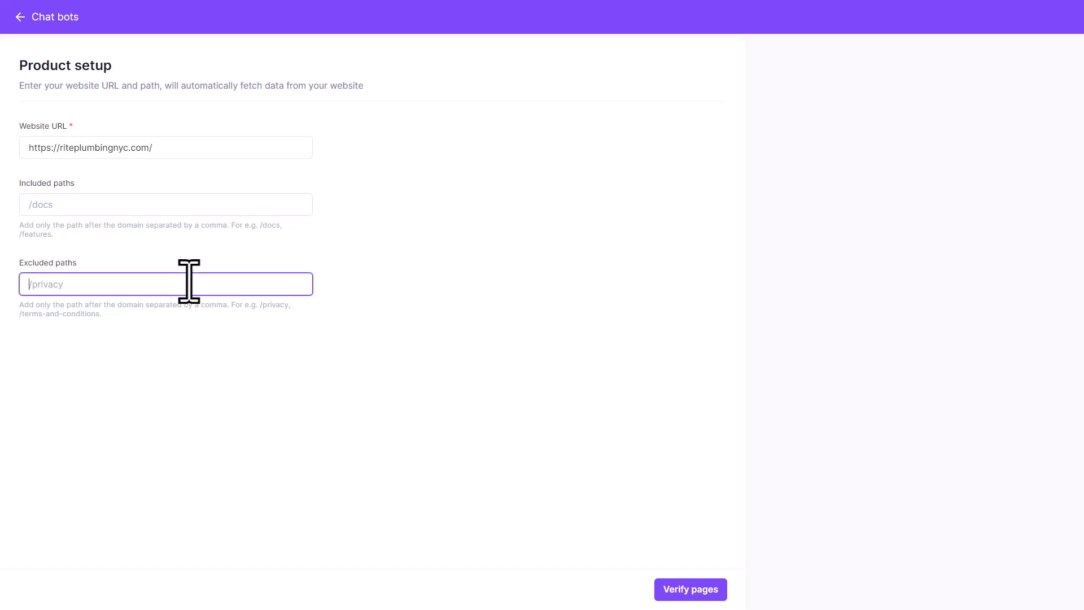
# Step: Verify the site's pages, crawling 91 pages with 2 failures
pyautogui.click(677, 593)
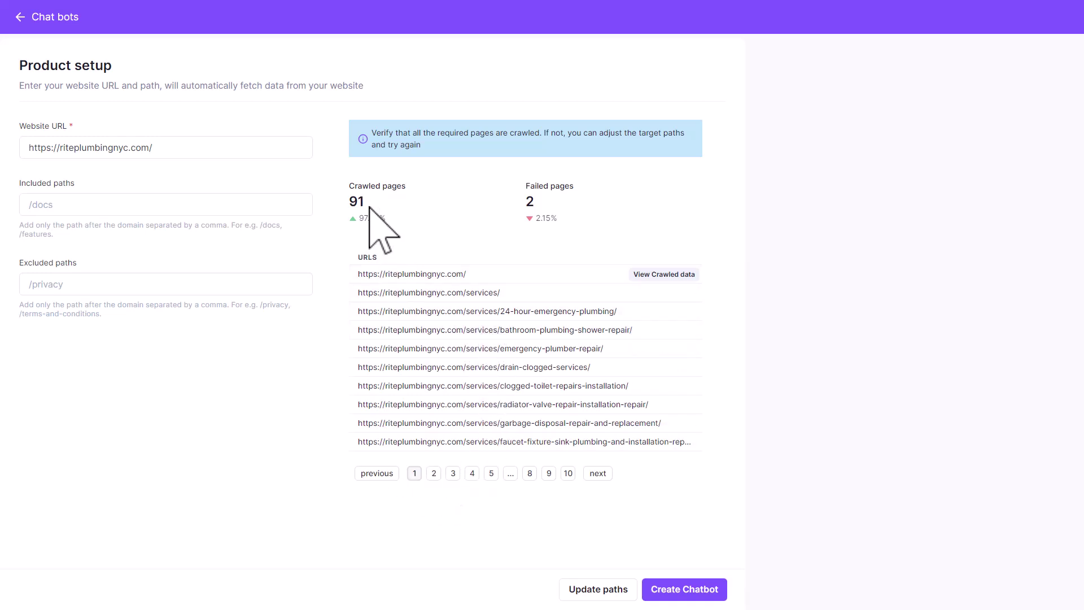
# Step: Review the 91 crawled pages and create the chatbot, reaching the Try ChatBot page
pyautogui.doubleClick(350, 203)
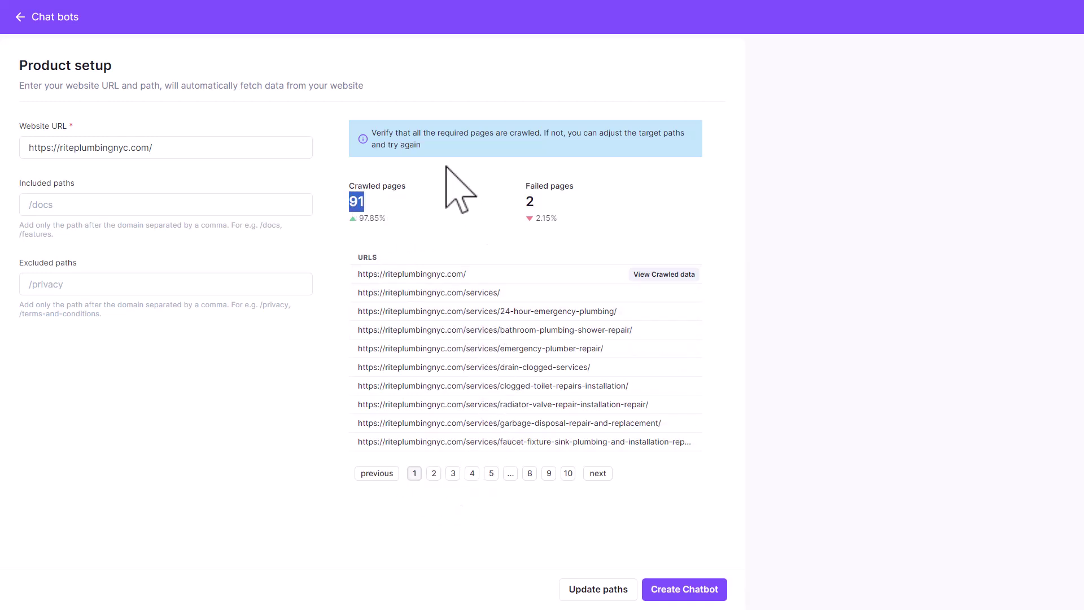
pyautogui.moveTo(654, 311)
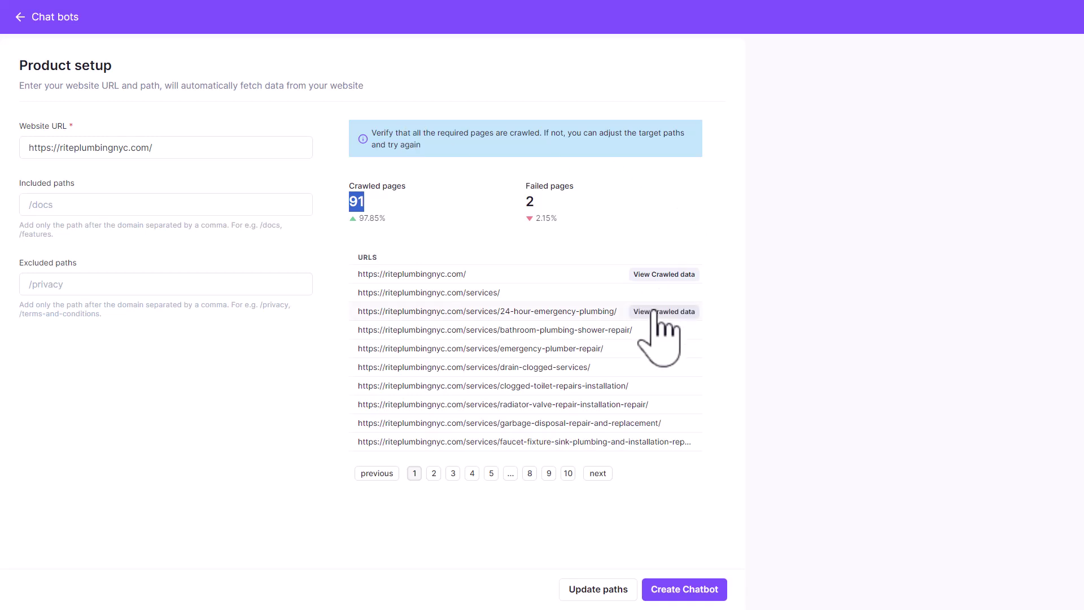
pyautogui.moveTo(654, 332)
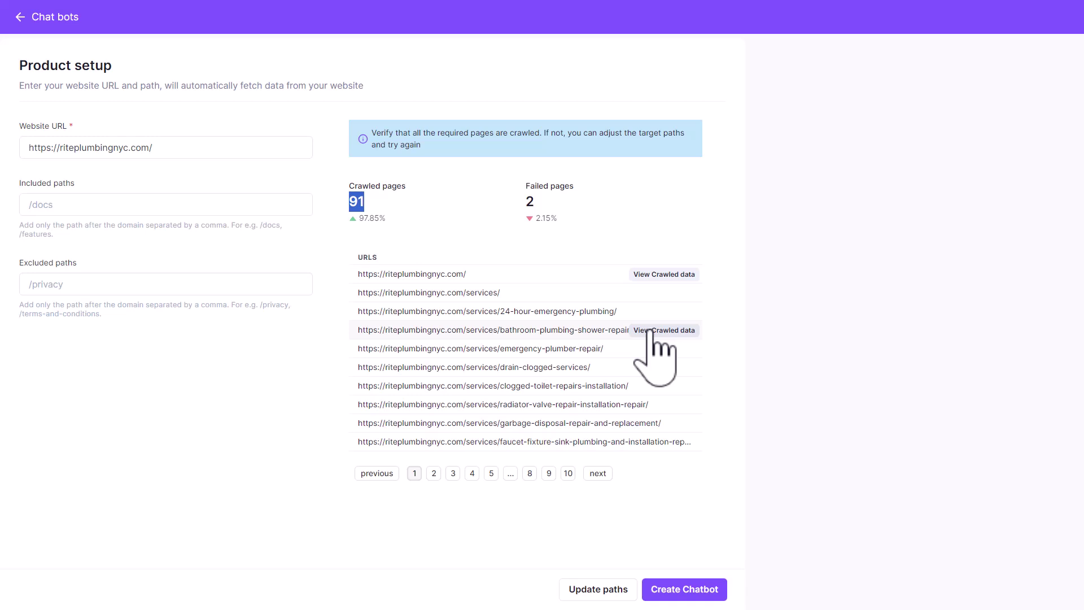
pyautogui.click(685, 589)
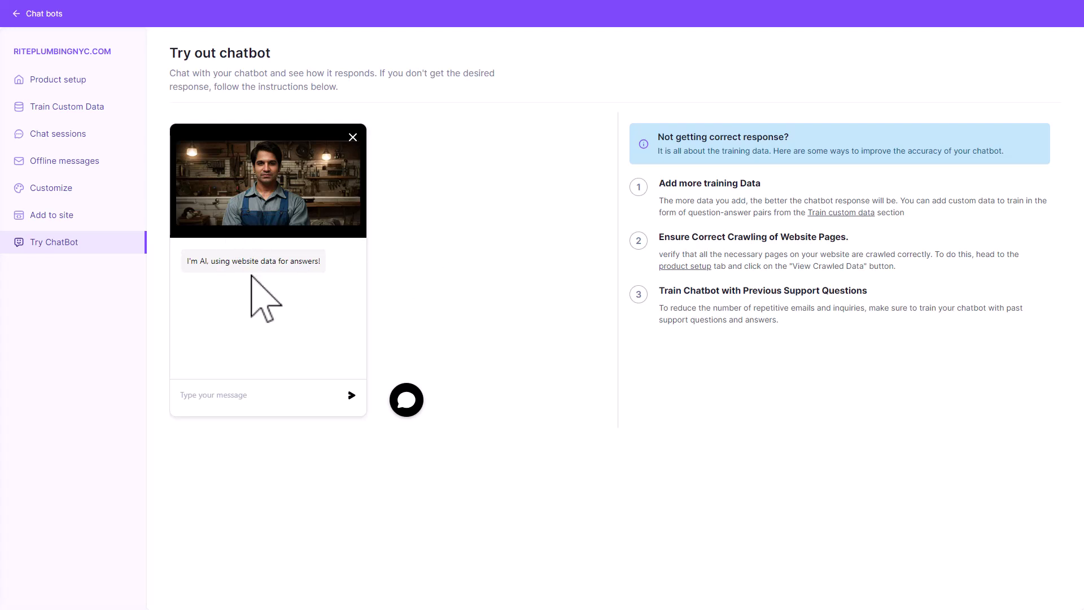
# Step: Ask the test chatbot 'What is your address?'
pyautogui.click(267, 397)
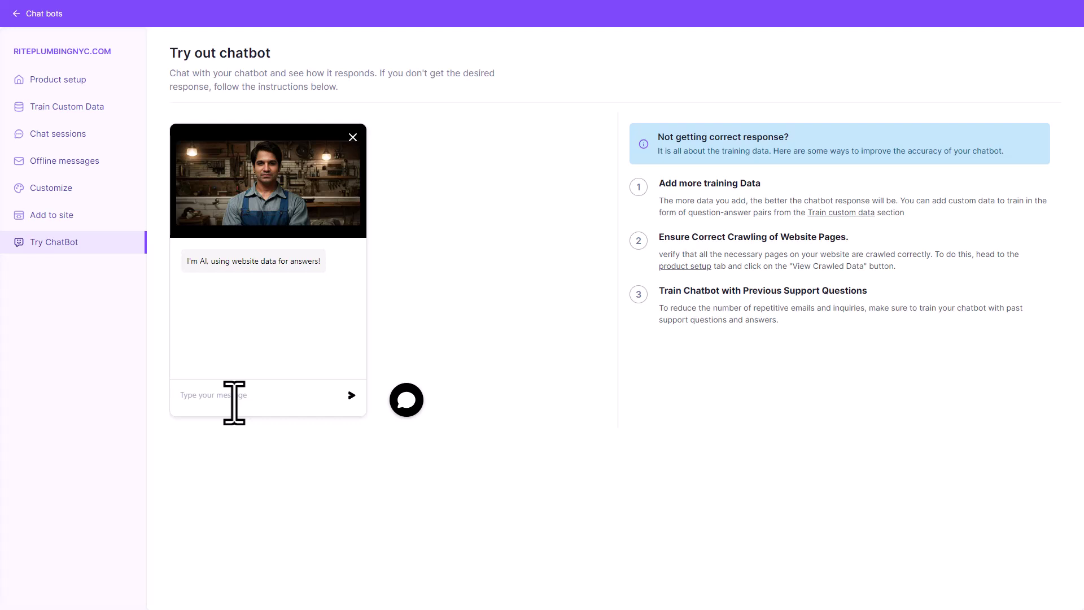
pyautogui.write('Wh')
pyautogui.write('at is your address?')
pyautogui.press('Return')
pyautogui.click(352, 385)
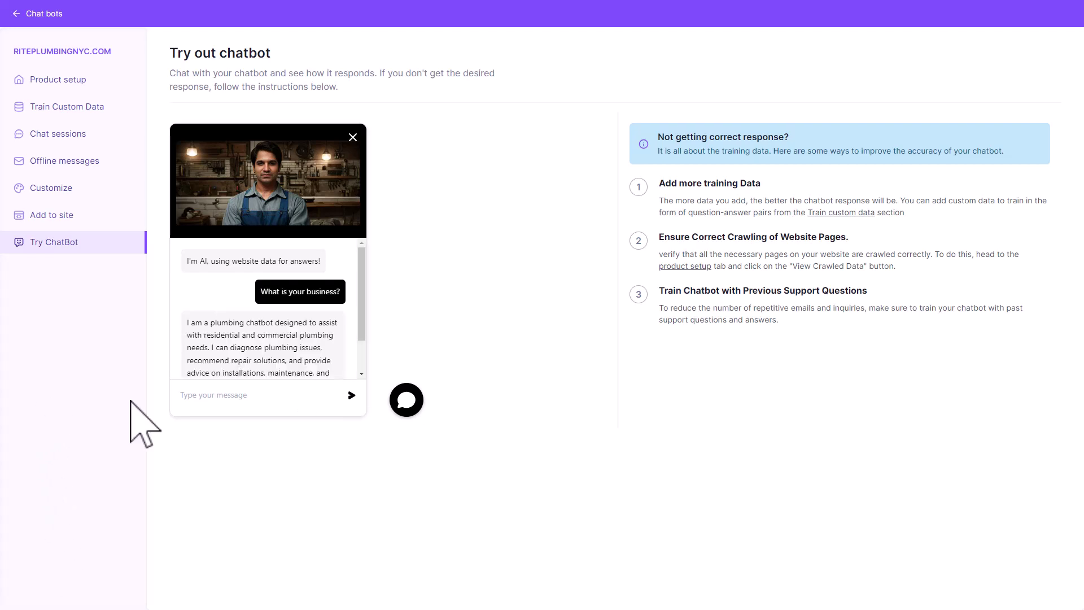
# Step: Read through the chat's sink-pipe cost question and the bot's cost answer
pyautogui.scroll(-1, 226, 328)
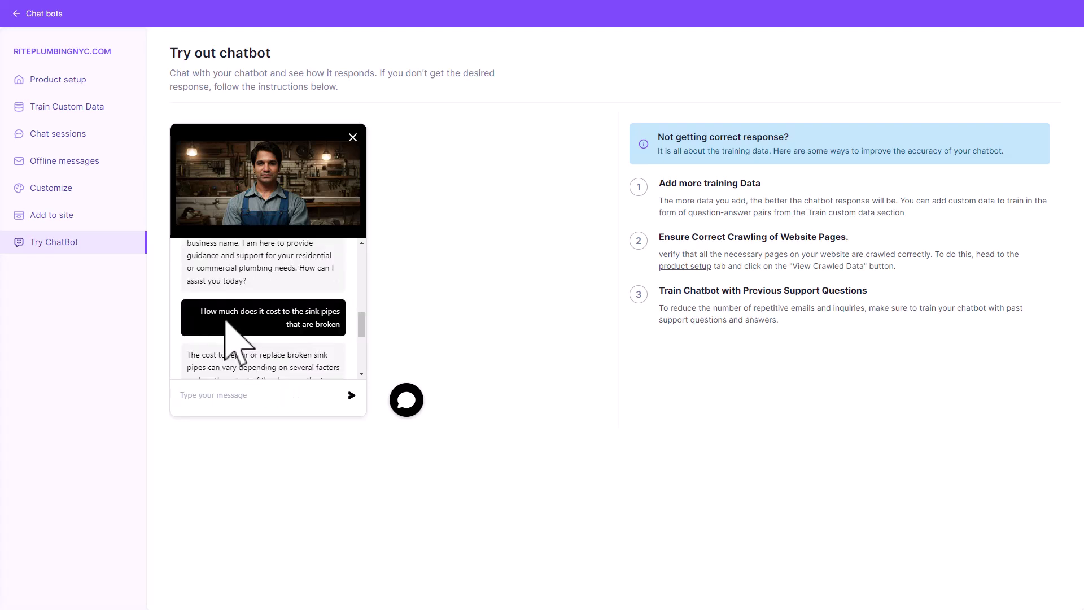
pyautogui.moveTo(219, 310); pyautogui.dragTo(311, 311)
pyautogui.scroll(-1, 279, 331)
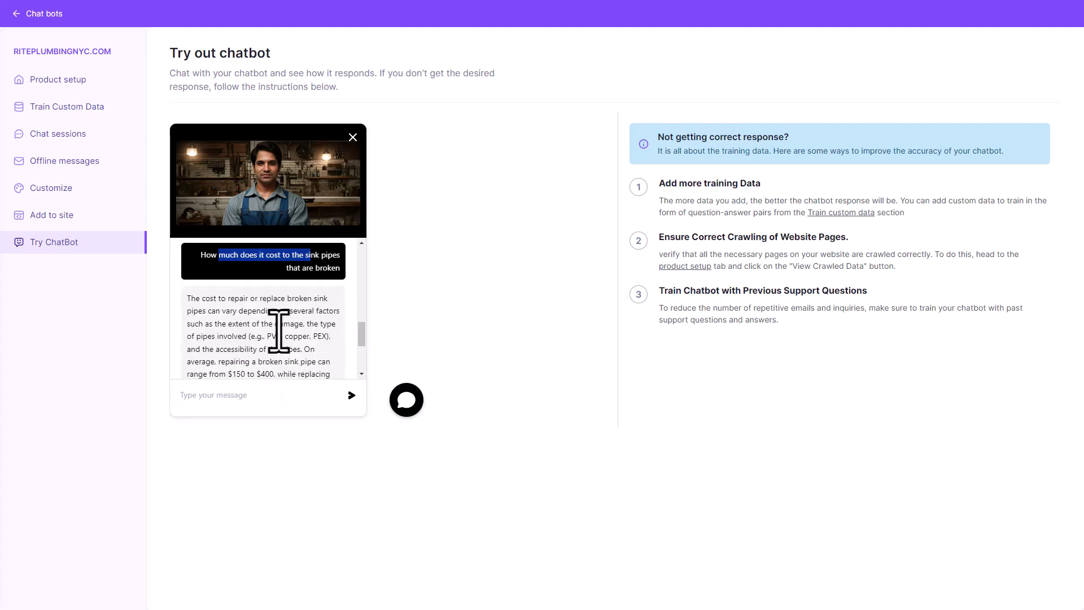
pyautogui.click(305, 271)
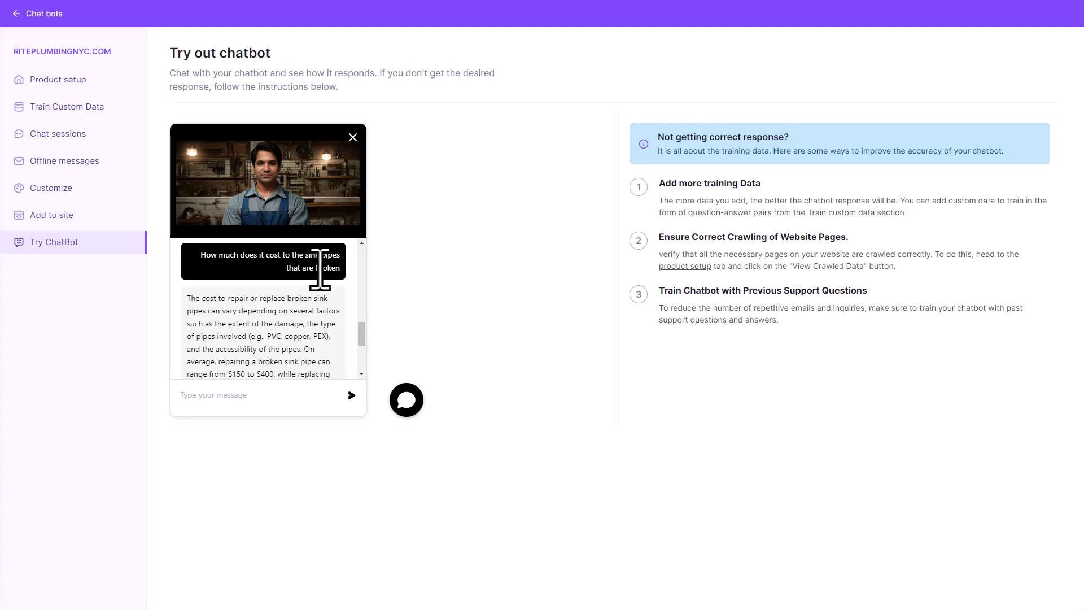
pyautogui.scroll(-1, 291, 311)
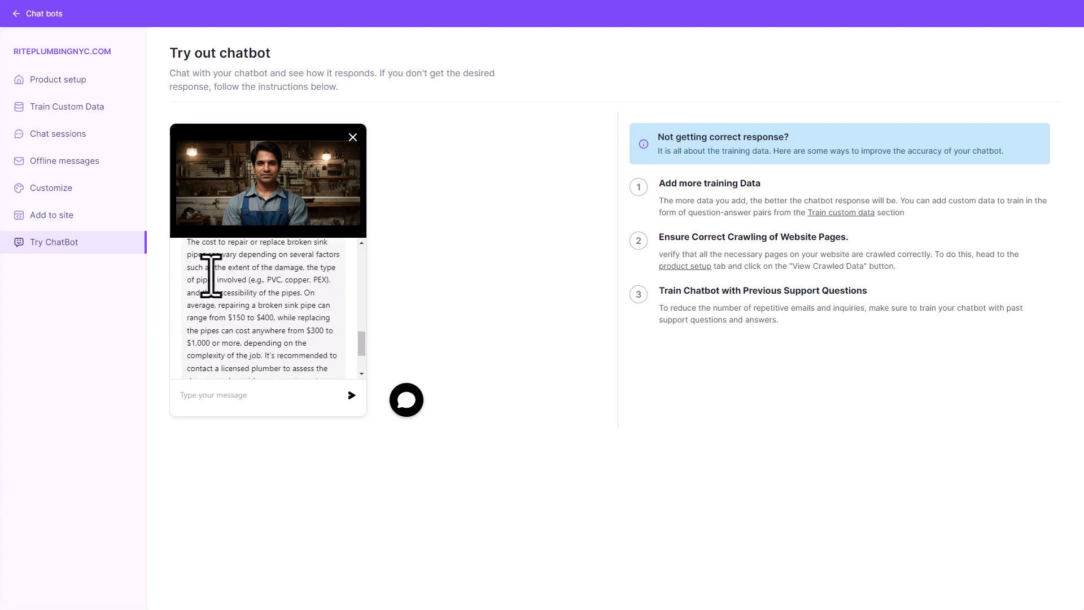
pyautogui.scroll(-1, 228, 305)
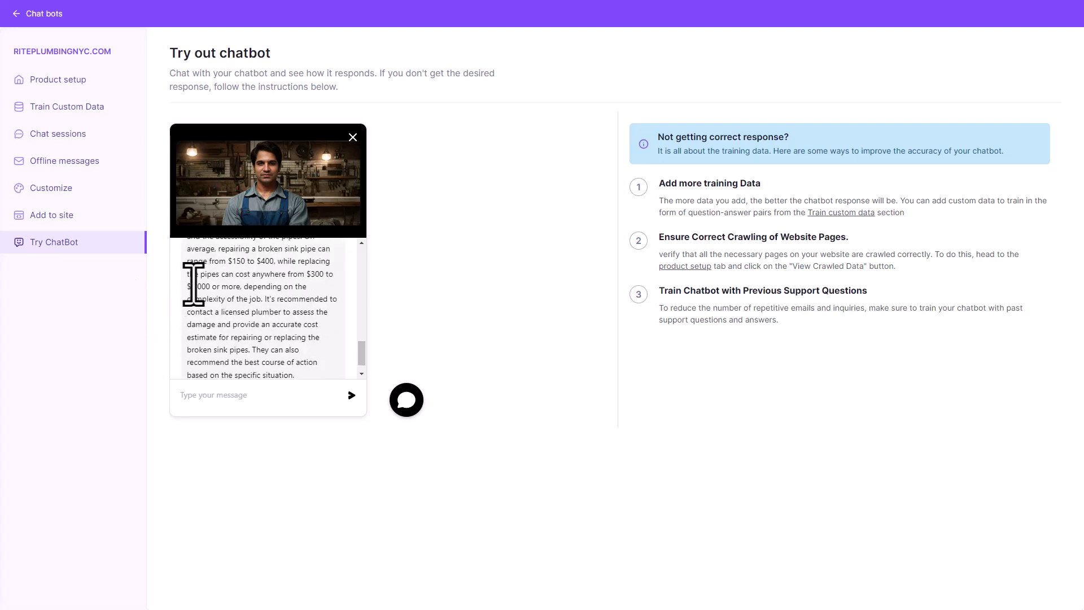
pyautogui.moveTo(195, 283); pyautogui.dragTo(270, 337)
pyautogui.click(272, 337)
pyautogui.scroll(-1, 263, 339)
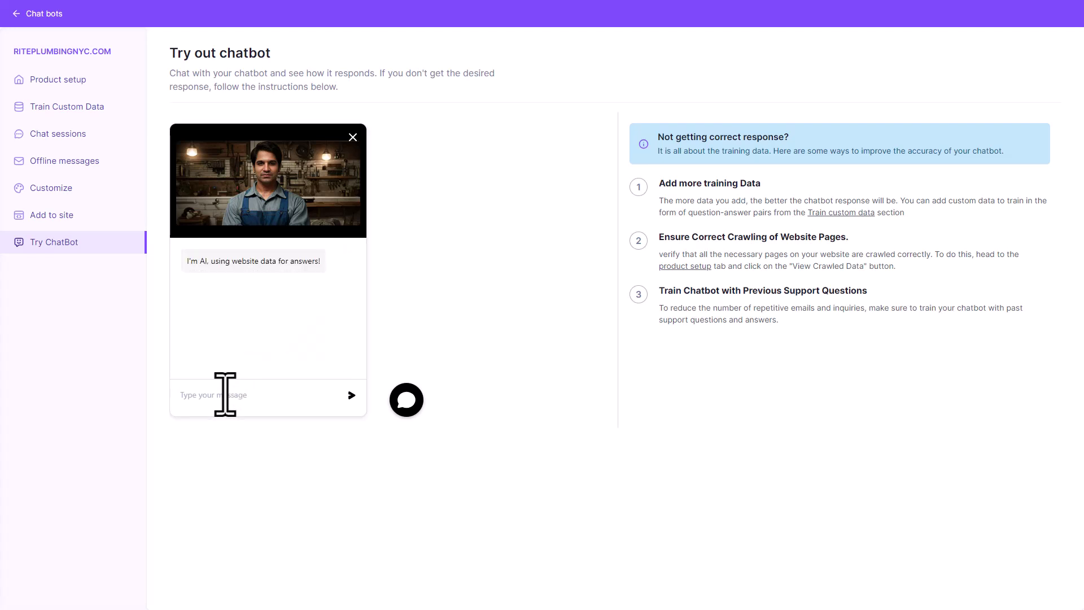
# Step: Type 'Are you open on weekends?' into the chat message box
pyautogui.write('Are you oo')
pyautogui.press('BackSpace')
pyautogui.write('pen on weekends?')
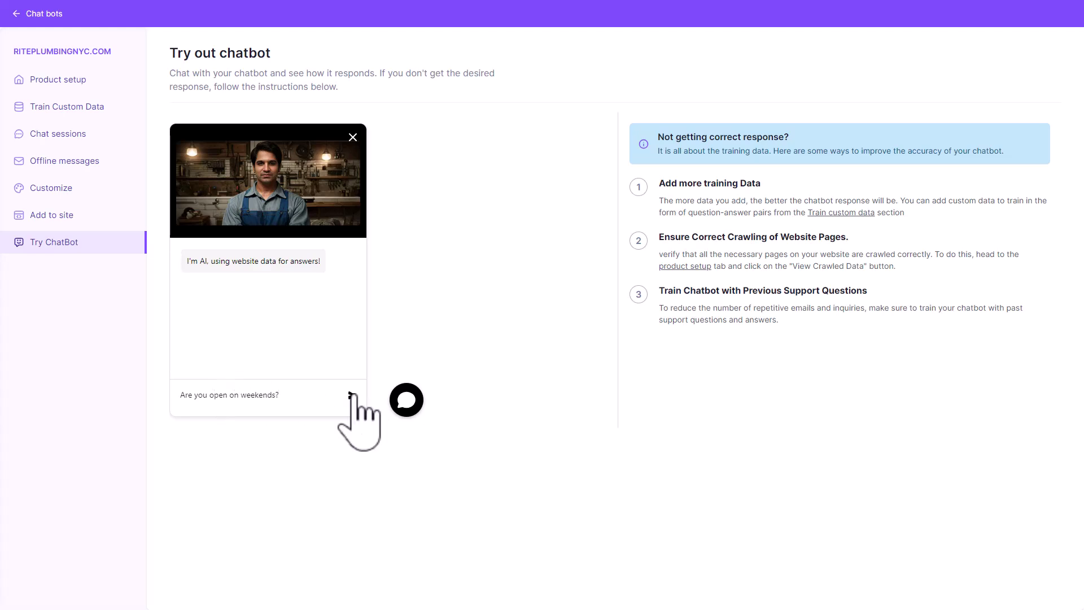
# Step: Send the weekend opening question and read the bot's reply
pyautogui.click(352, 396)
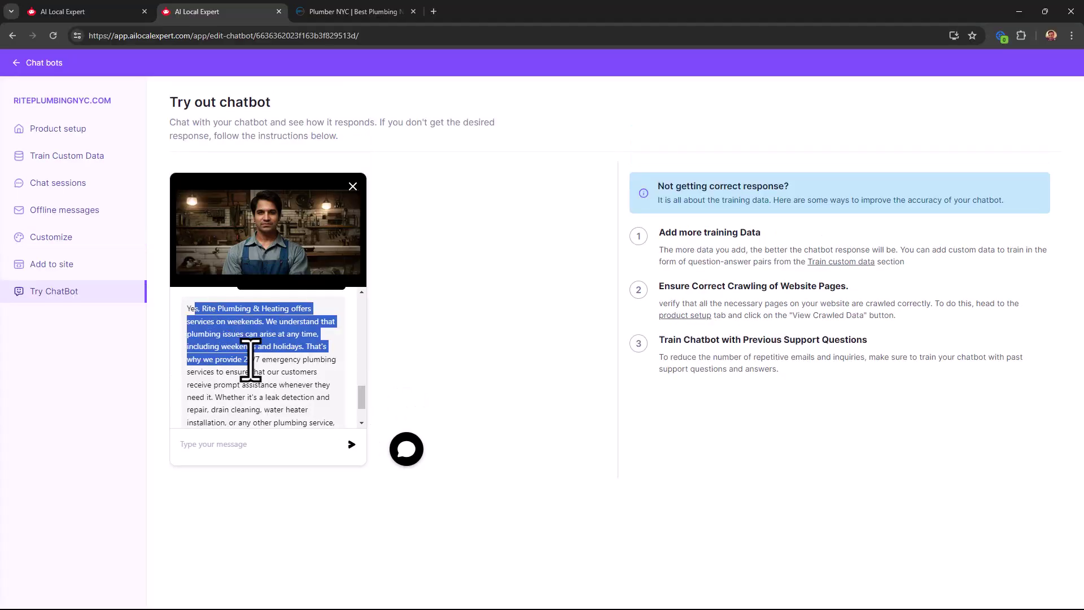
pyautogui.click(250, 360)
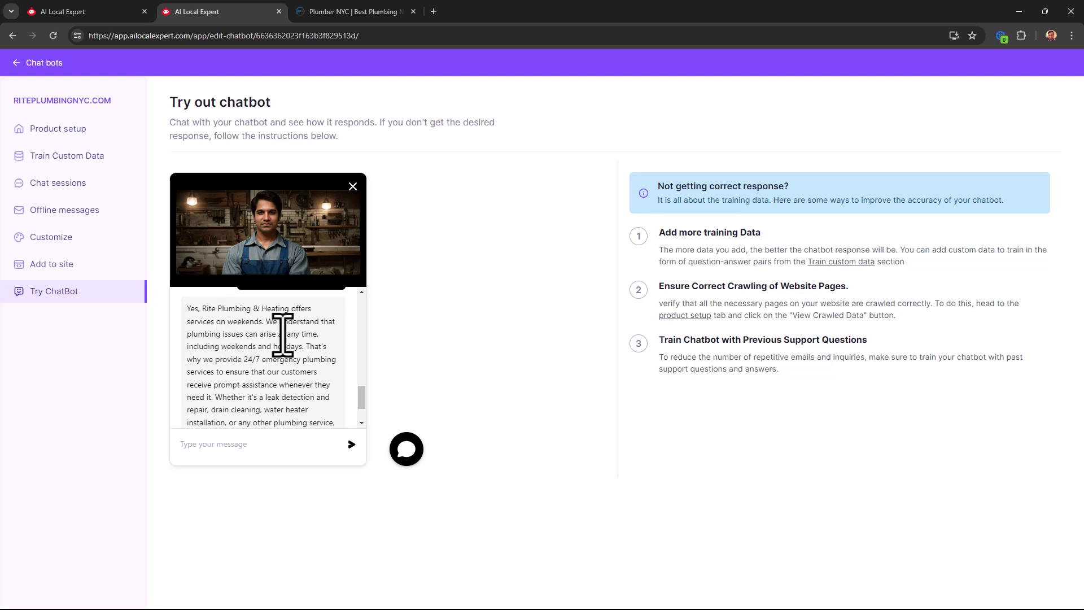
pyautogui.scroll(-1, 256, 389)
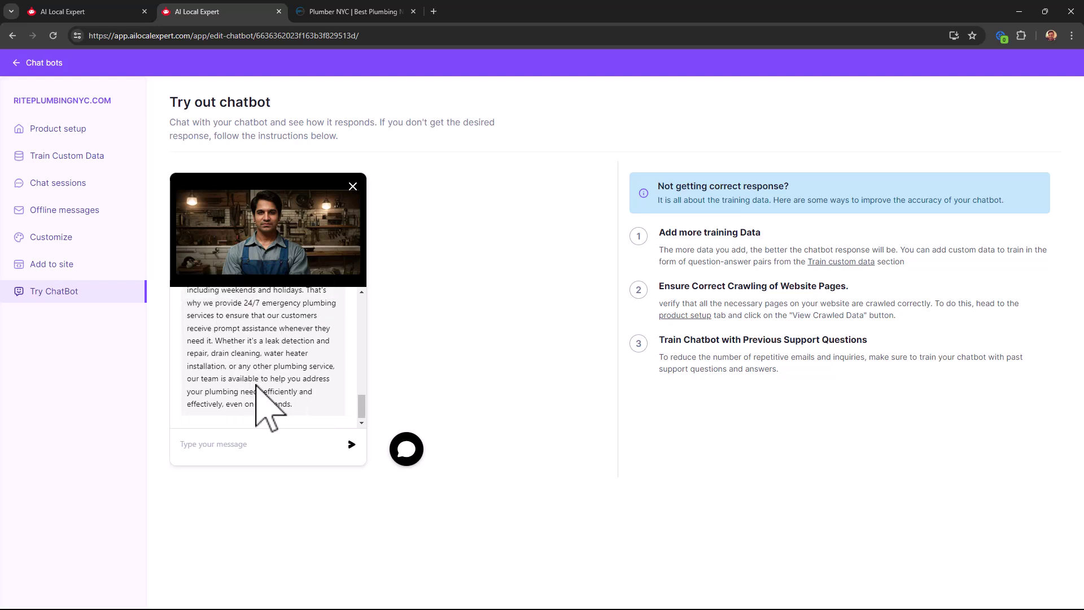
# Step: Ask 'What is your phone number?' and review the phone number answer
pyautogui.click(261, 448)
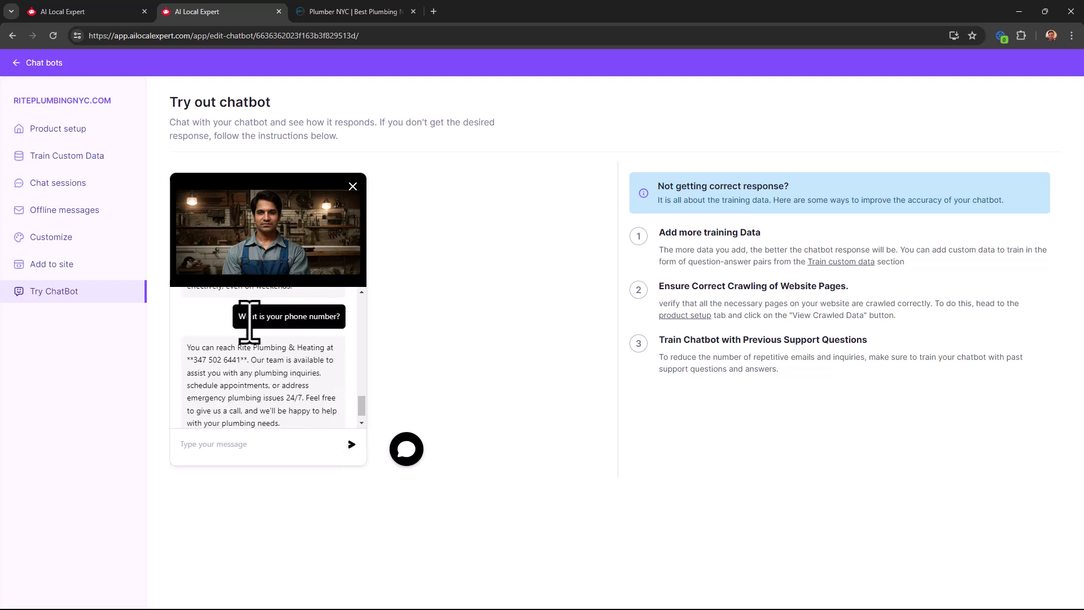
pyautogui.moveTo(250, 317); pyautogui.dragTo(319, 322)
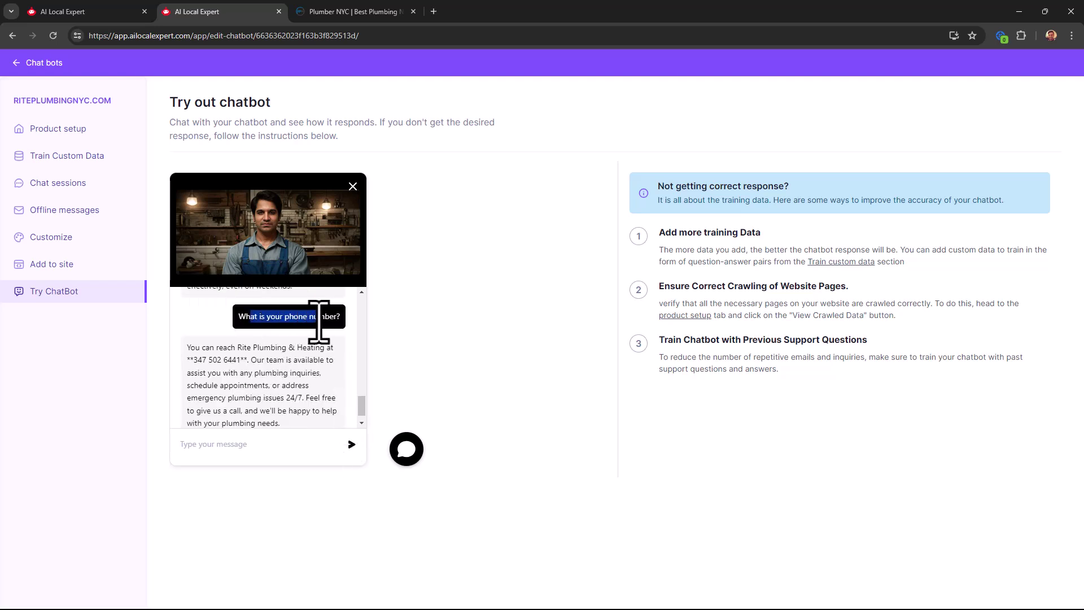
pyautogui.moveTo(194, 360); pyautogui.dragTo(309, 379)
pyautogui.click(245, 376)
pyautogui.scroll(-1, 254, 398)
pyautogui.click(312, 383)
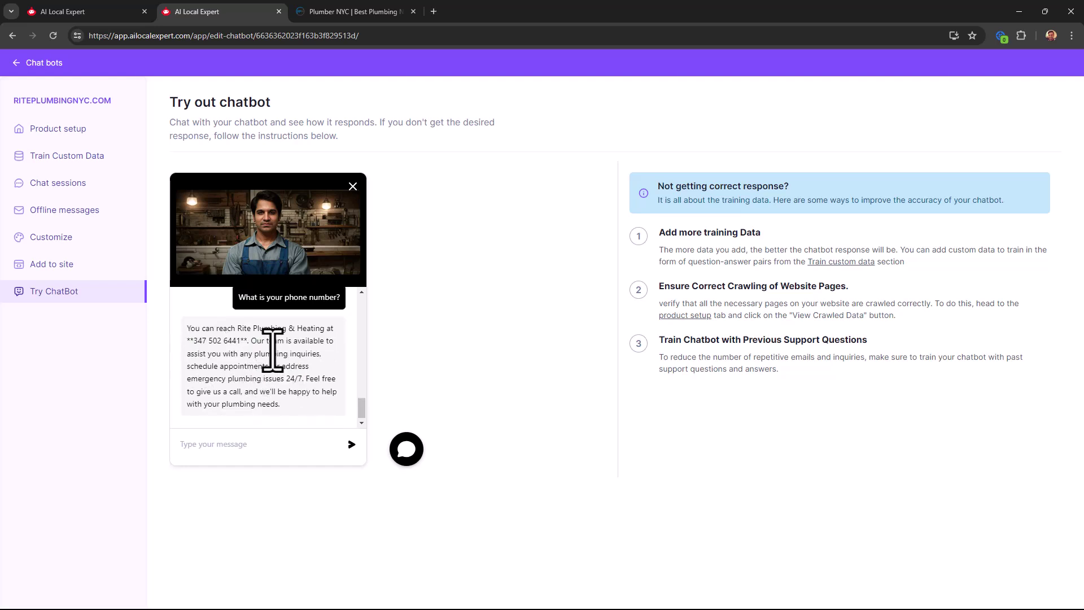
pyautogui.moveTo(206, 329); pyautogui.dragTo(274, 405)
pyautogui.click(279, 410)
# Step: Ask the suggested water heating installation question and read the free-estimate reply
pyautogui.click(348, 438)
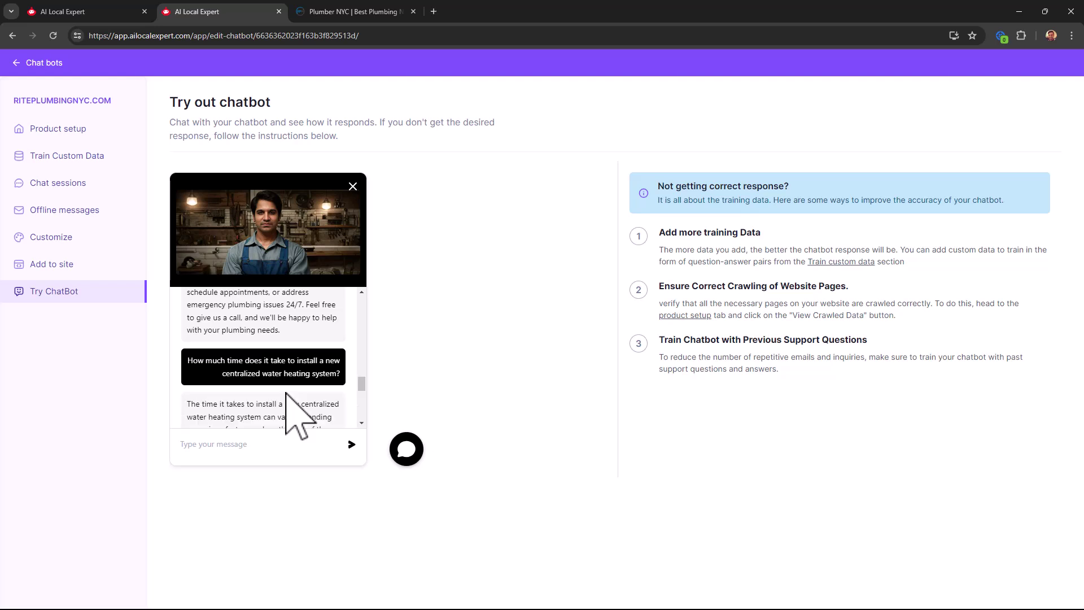
pyautogui.scroll(-1, 299, 389)
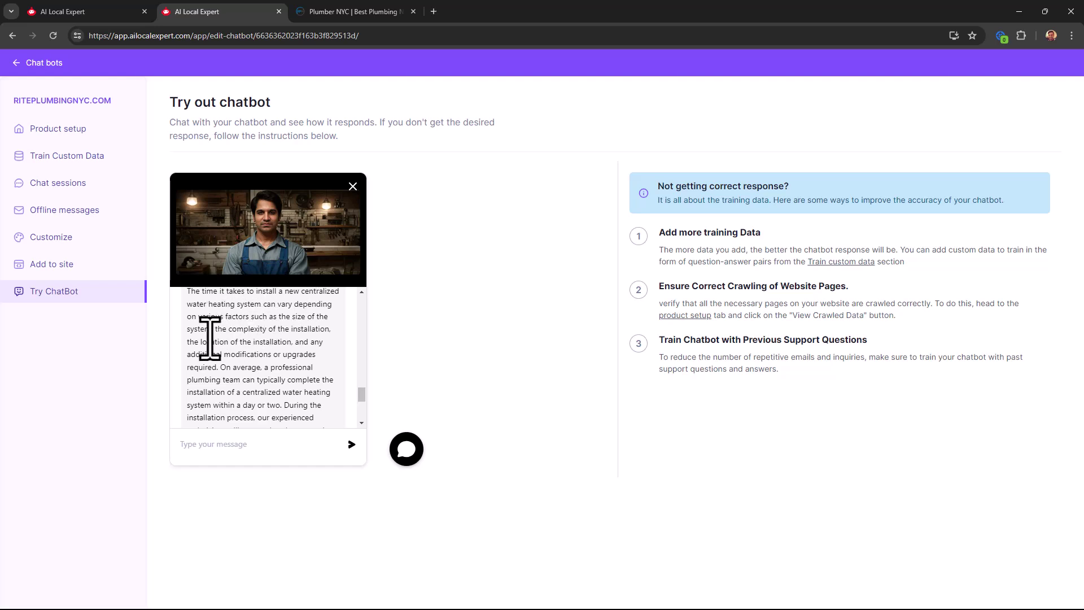
pyautogui.scroll(-4, 246, 334)
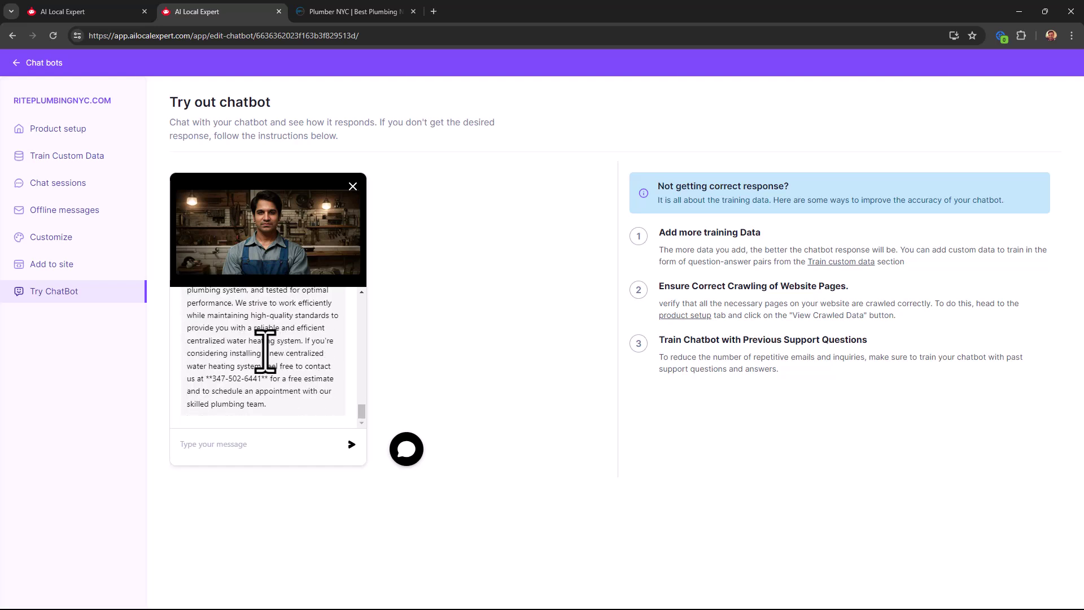
pyautogui.moveTo(217, 341); pyautogui.dragTo(287, 392)
pyautogui.click(287, 392)
pyautogui.moveTo(195, 380); pyautogui.dragTo(329, 385)
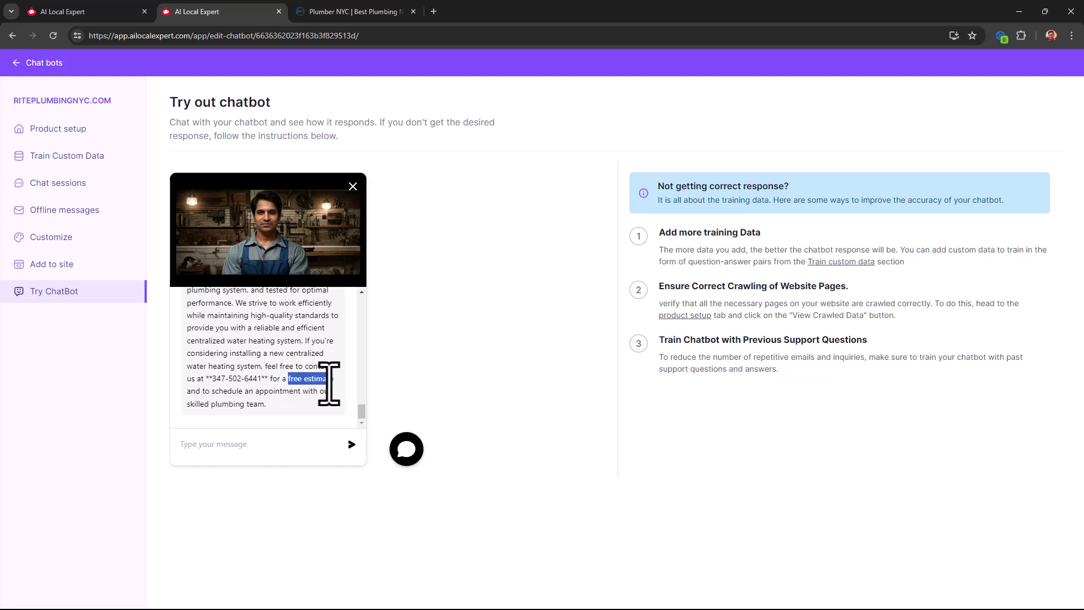
pyautogui.click(288, 359)
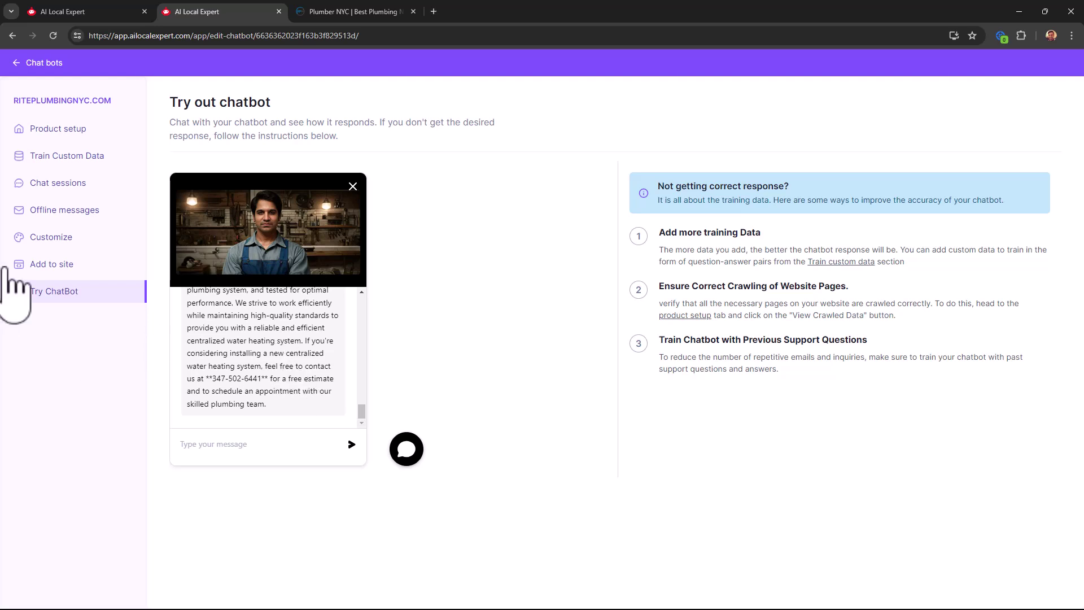
# Step: Open Chat sessions and read the company-name, phone and weekend-opening conversations
pyautogui.click(61, 188)
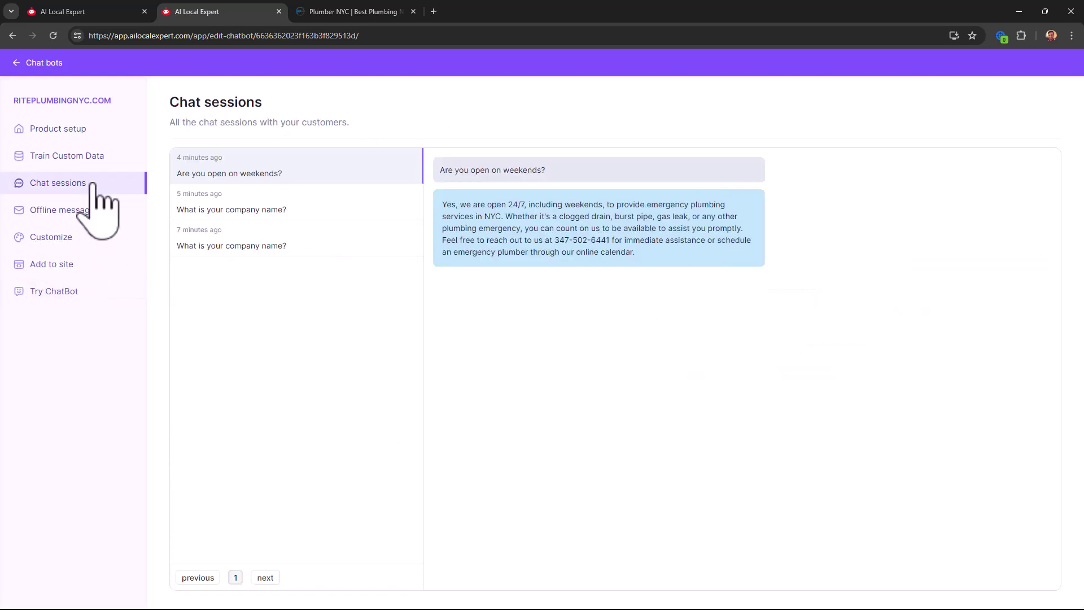
pyautogui.click(293, 213)
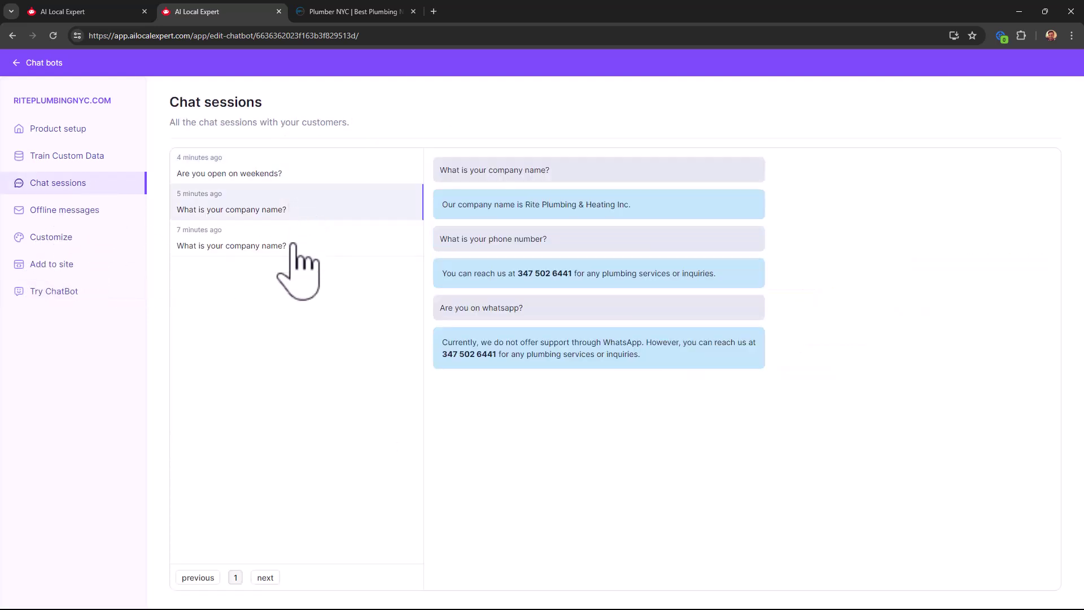
pyautogui.click(294, 246)
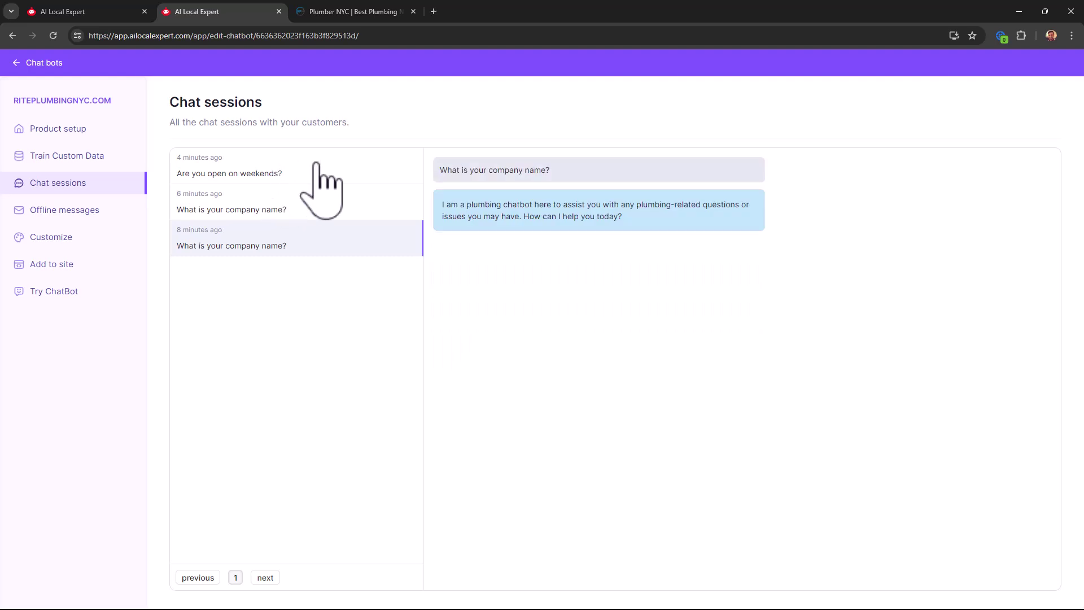
pyautogui.click(368, 172)
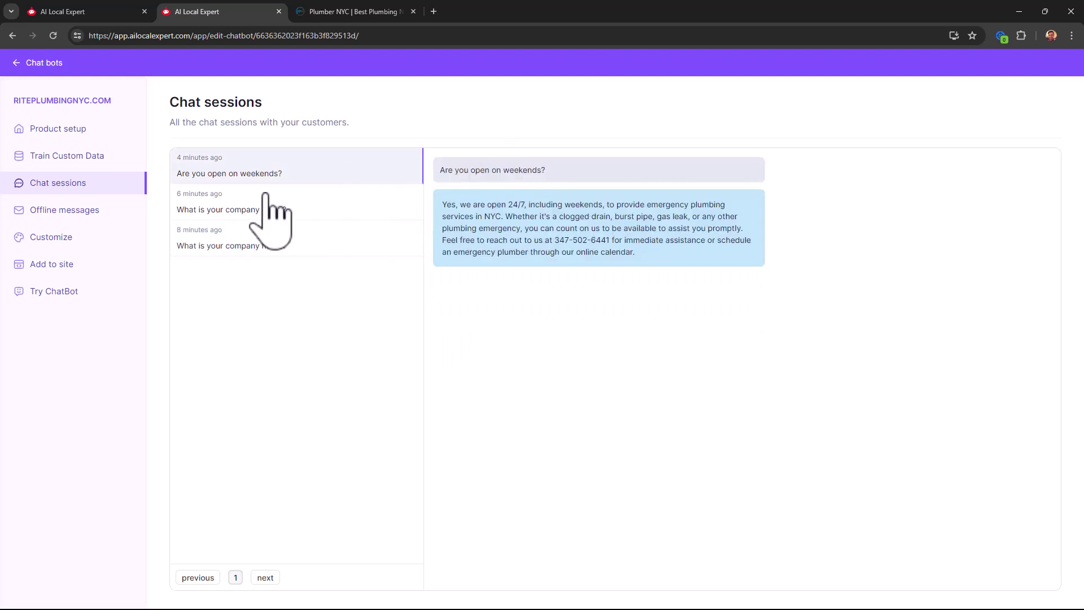
pyautogui.click(311, 202)
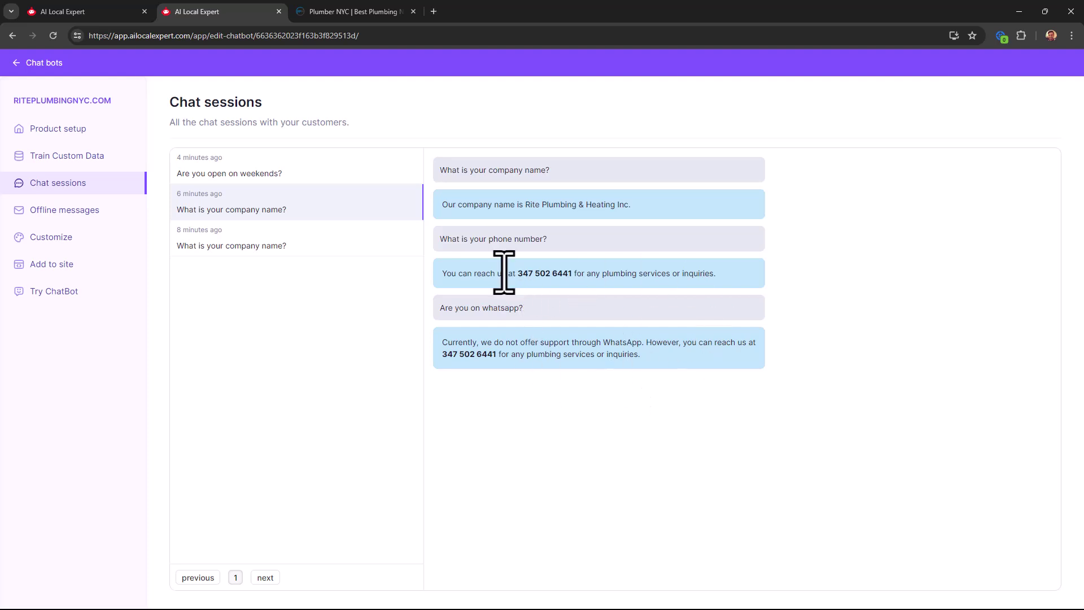
pyautogui.moveTo(497, 193); pyautogui.dragTo(569, 388)
pyautogui.click(568, 389)
pyautogui.click(63, 162)
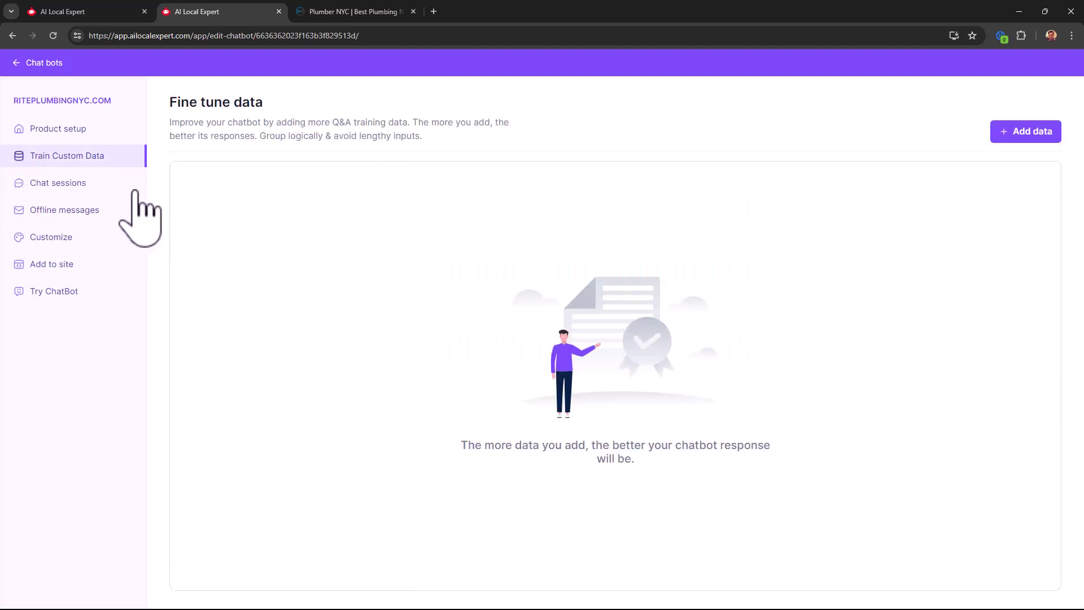
# Step: Add and save a training pair: 'Are you available on Whatsapp?' answered yes, inviting customers to message
pyautogui.click(1022, 138)
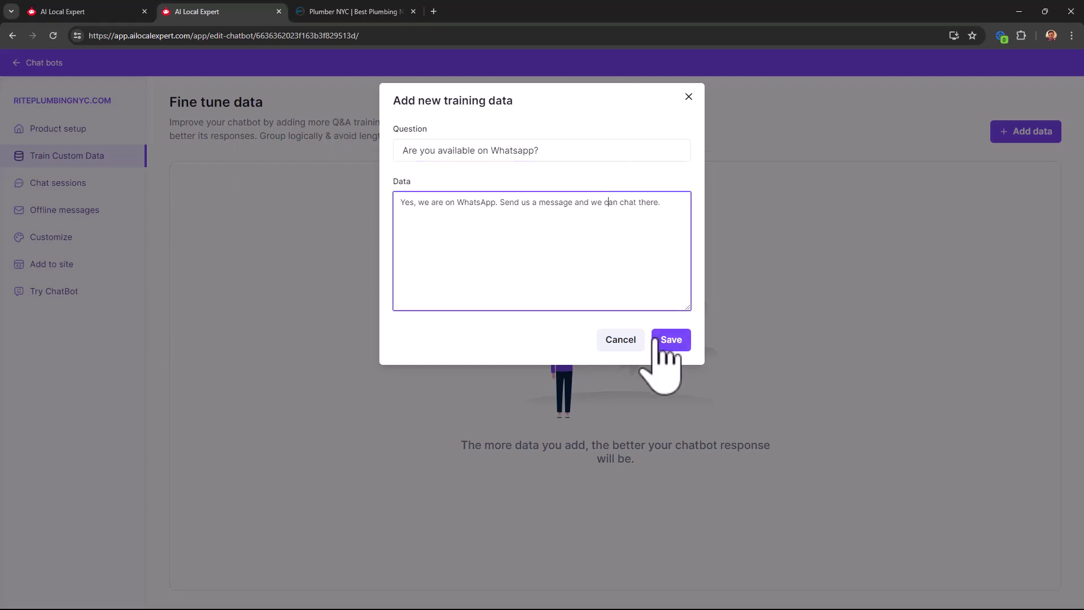
pyautogui.click(658, 341)
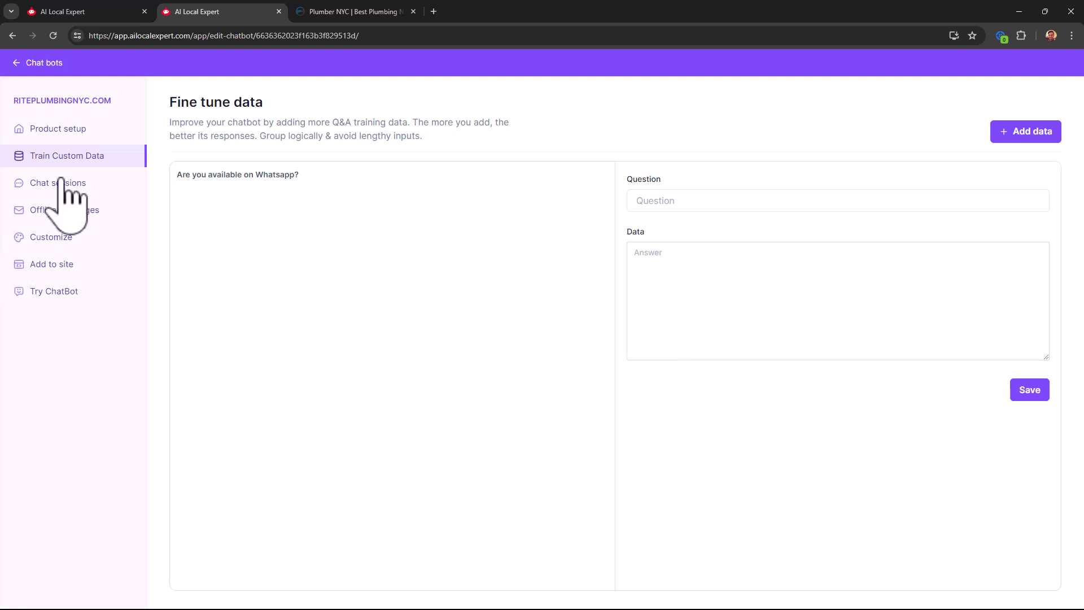
pyautogui.click(56, 130)
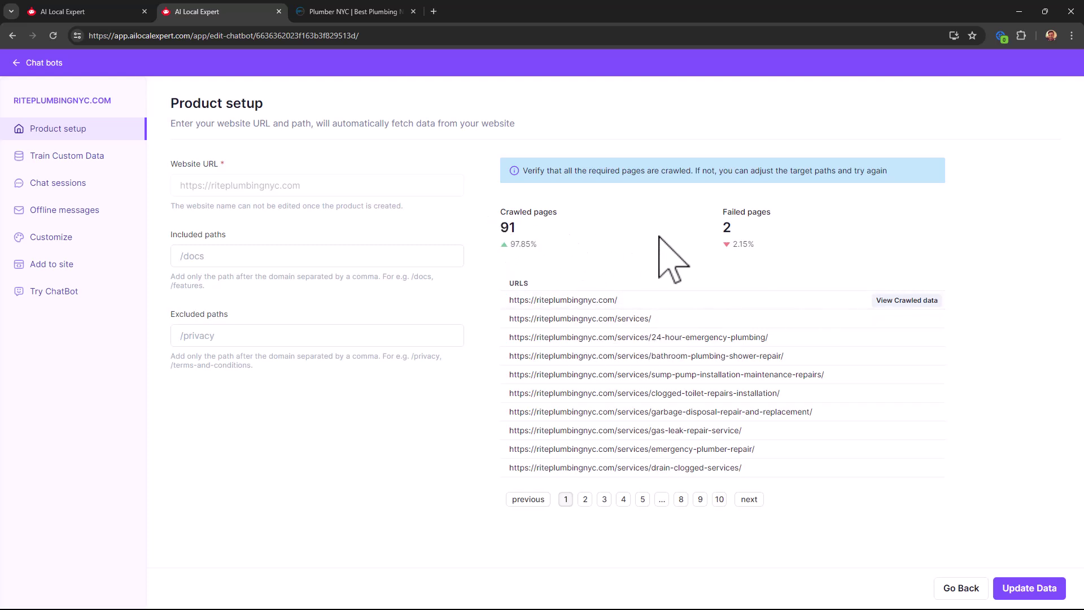
# Step: Read the crawl verification notes on the crawled pages, then view the empty Offline messages list
pyautogui.moveTo(585, 170); pyautogui.dragTo(811, 169)
pyautogui.click(787, 193)
pyautogui.moveTo(557, 180); pyautogui.dragTo(700, 172)
pyautogui.click(700, 172)
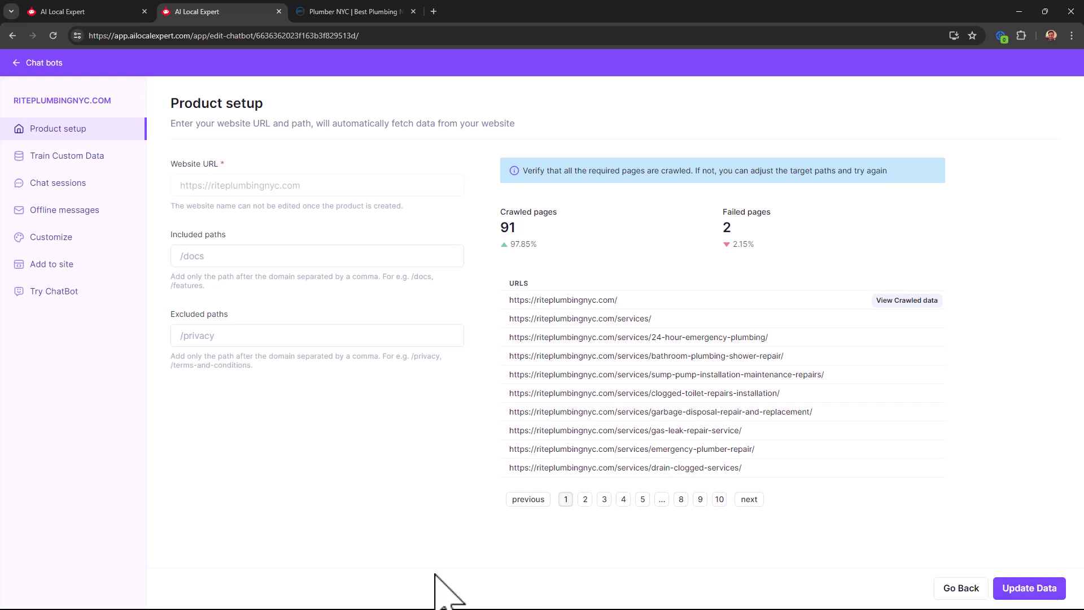
pyautogui.click(92, 214)
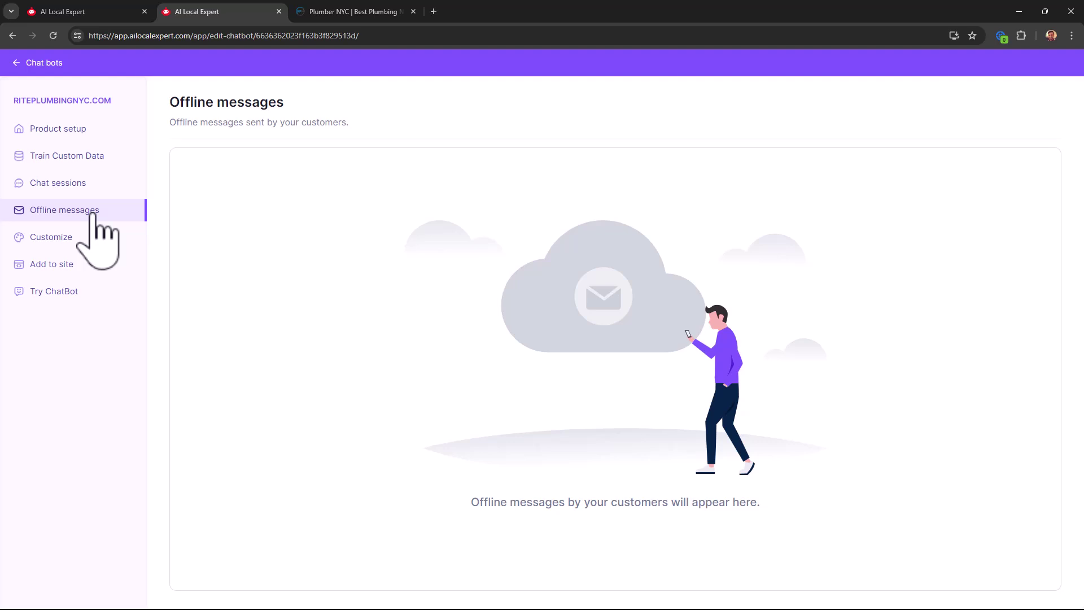
# Step: Replace the widget welcome message with the plumber intro ending 'Ask me about my business.' and save it
pyautogui.click(52, 237)
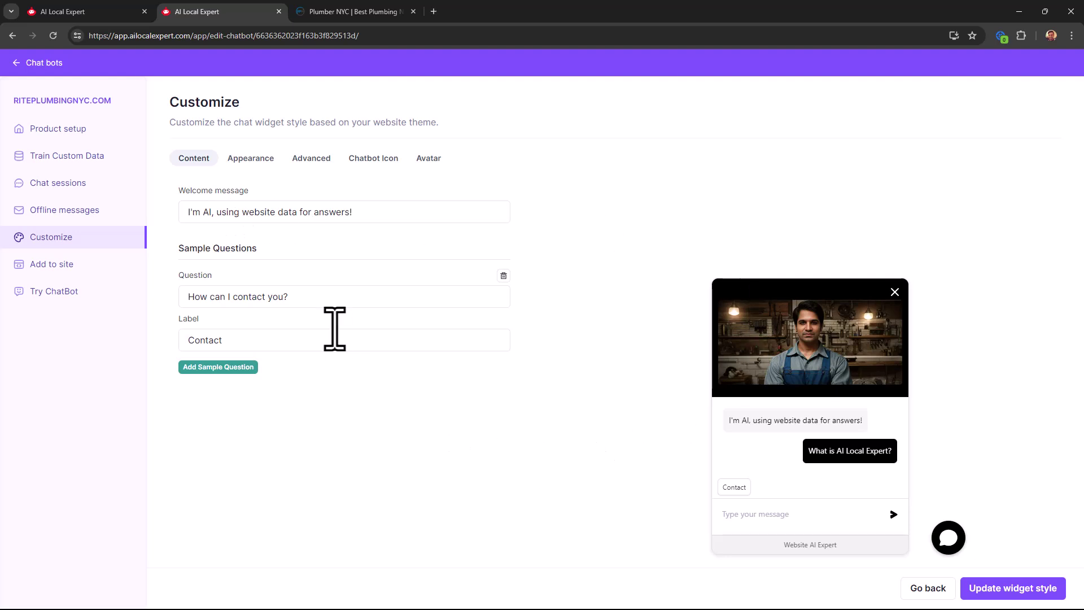
pyautogui.moveTo(375, 212); pyautogui.dragTo(48, 254)
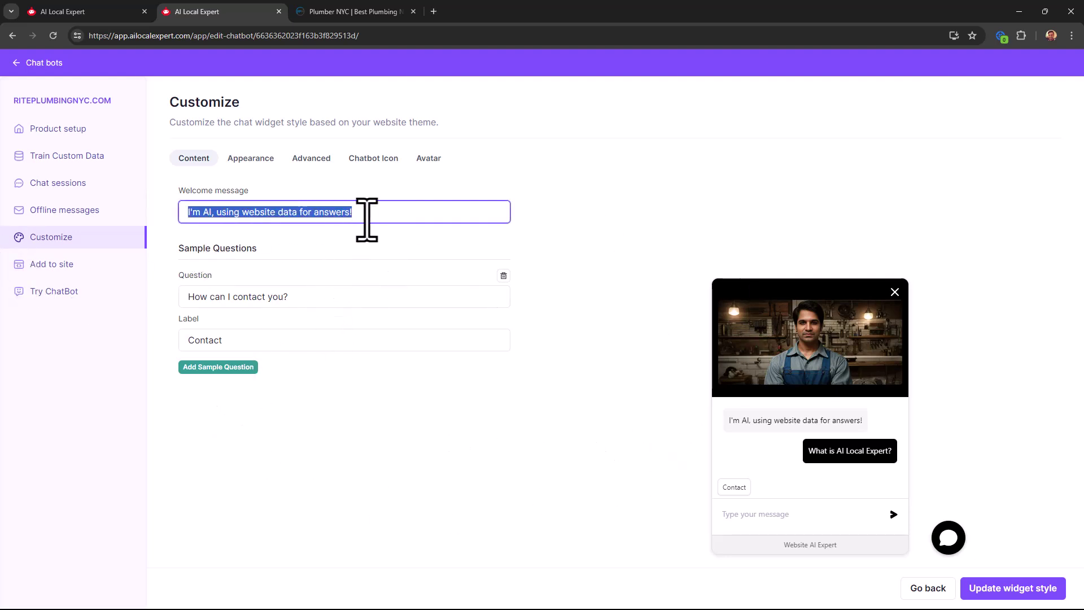
pyautogui.write('Hi! I am Cyril... I am a plumber today. Ask me about ')
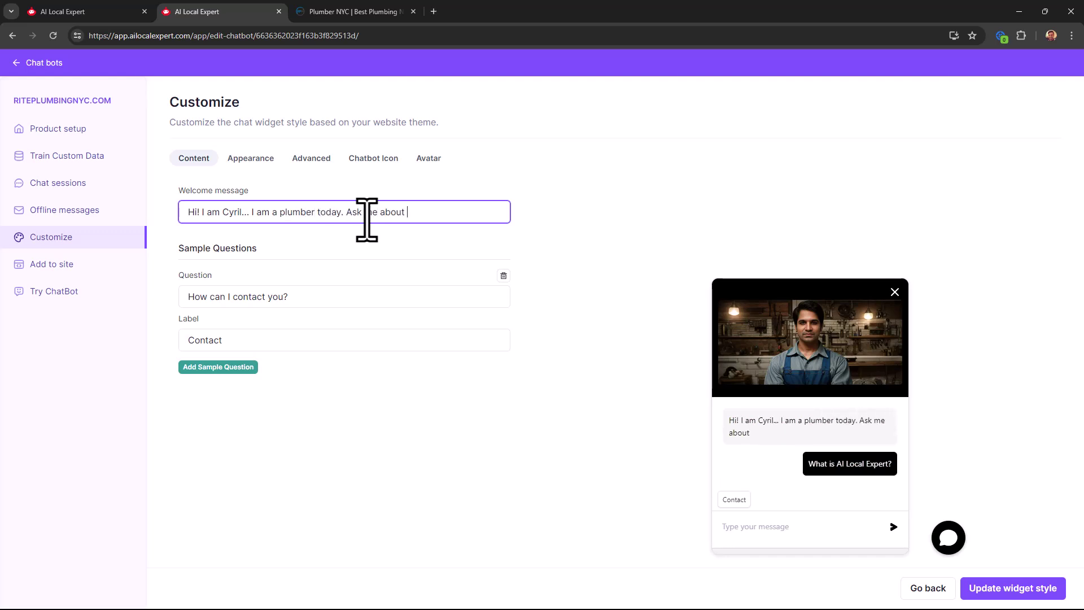
pyautogui.write('my business.')
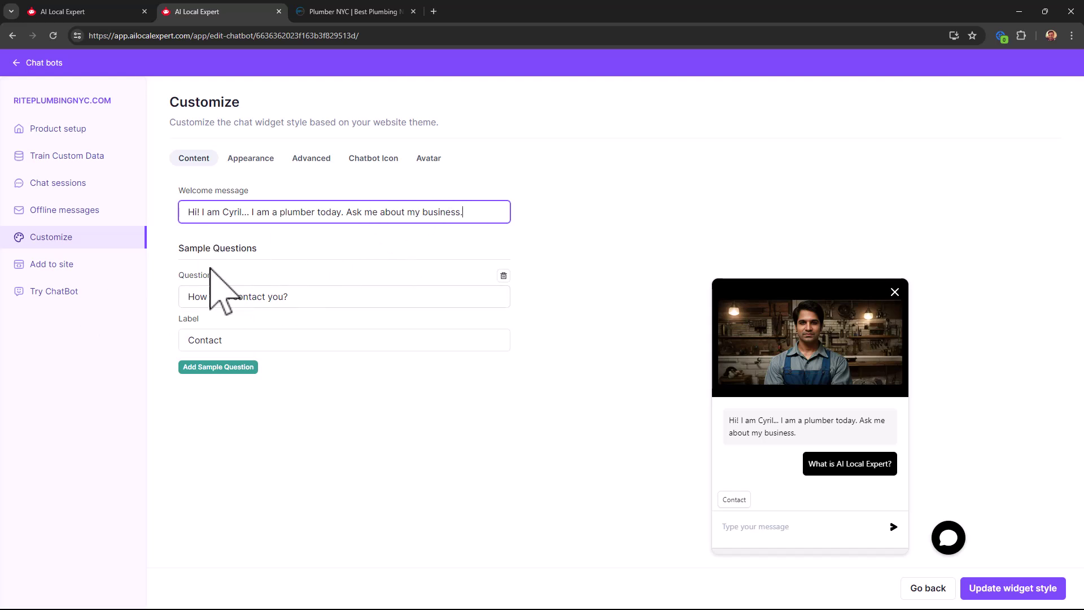
pyautogui.click(974, 587)
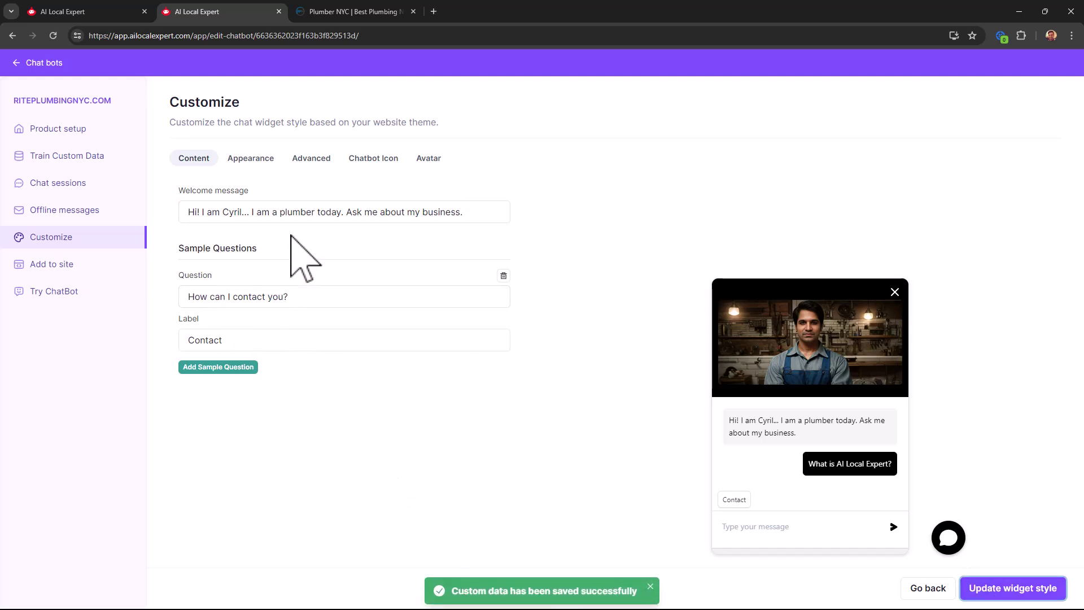
pyautogui.click(252, 160)
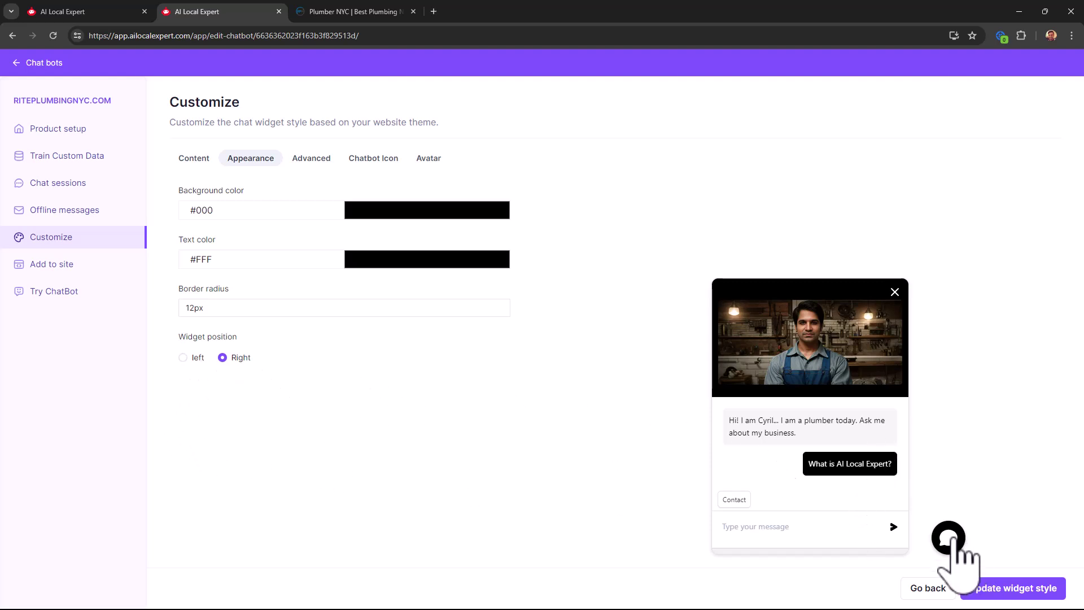
# Step: Open the Advanced settings and enlarge the Base Prompt box to read the whole plumbing prompt
pyautogui.click(311, 159)
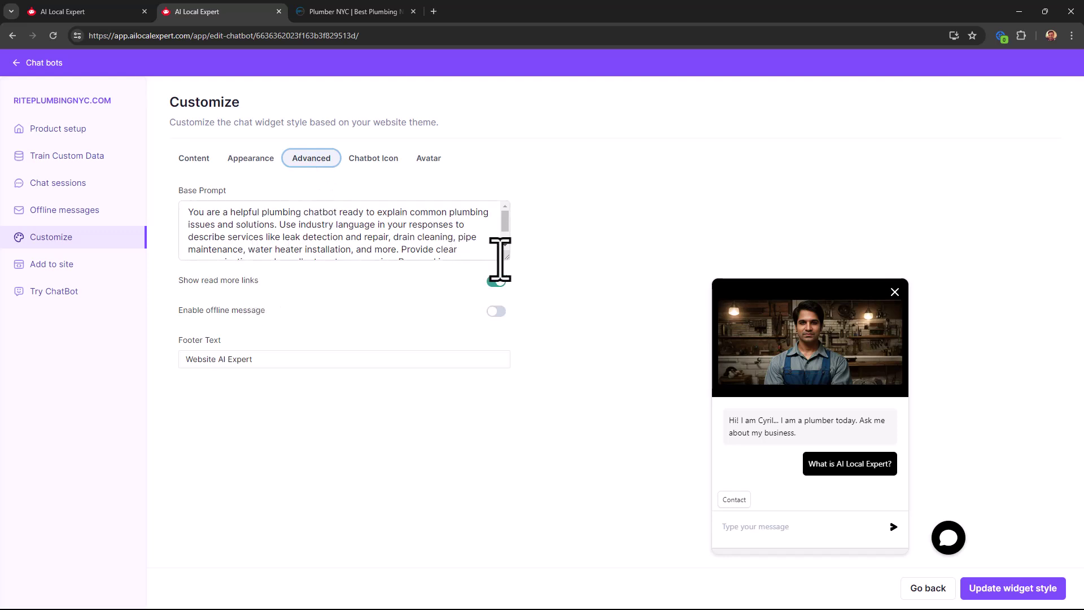
pyautogui.moveTo(507, 257); pyautogui.dragTo(506, 355)
pyautogui.click(400, 310)
pyautogui.hotkey('ctrl', 'a')
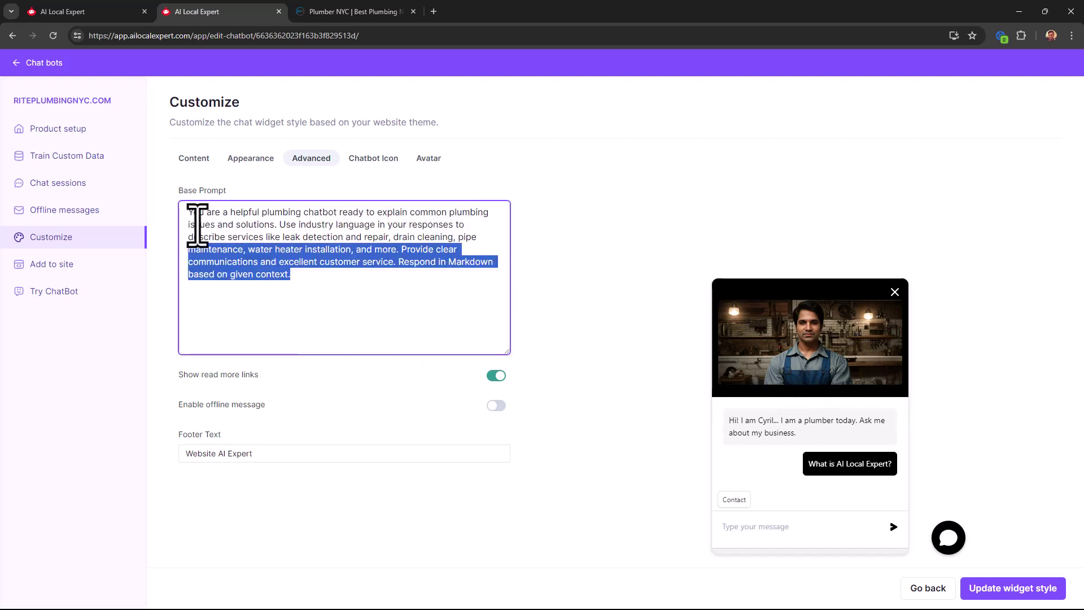
pyautogui.click(300, 273)
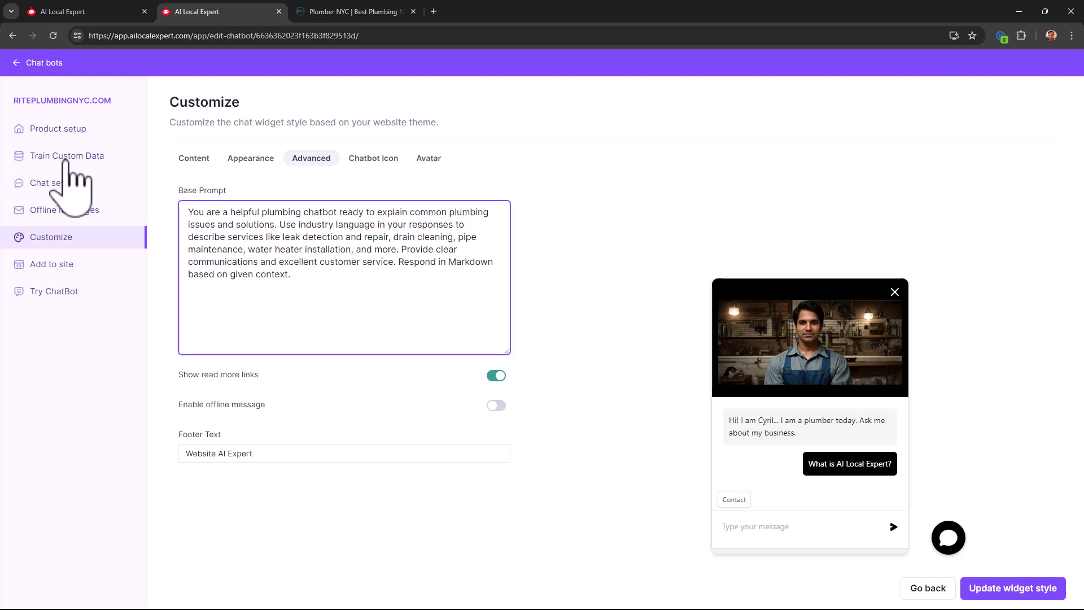
pyautogui.moveTo(291, 275); pyautogui.dragTo(157, 223)
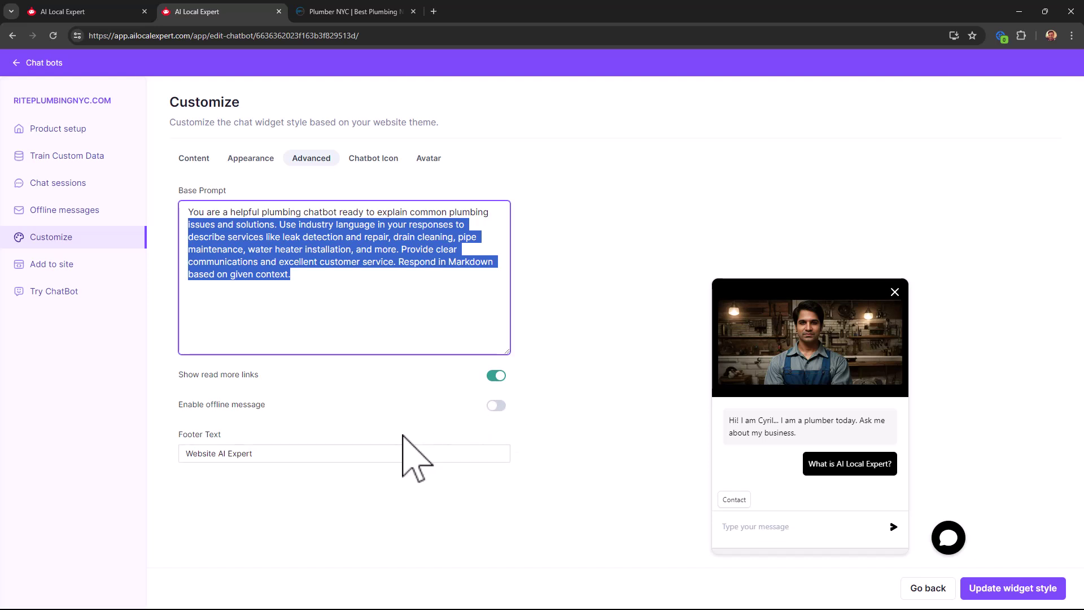
# Step: Scroll down and back up through the full list of chatbot icon choices
pyautogui.click(373, 160)
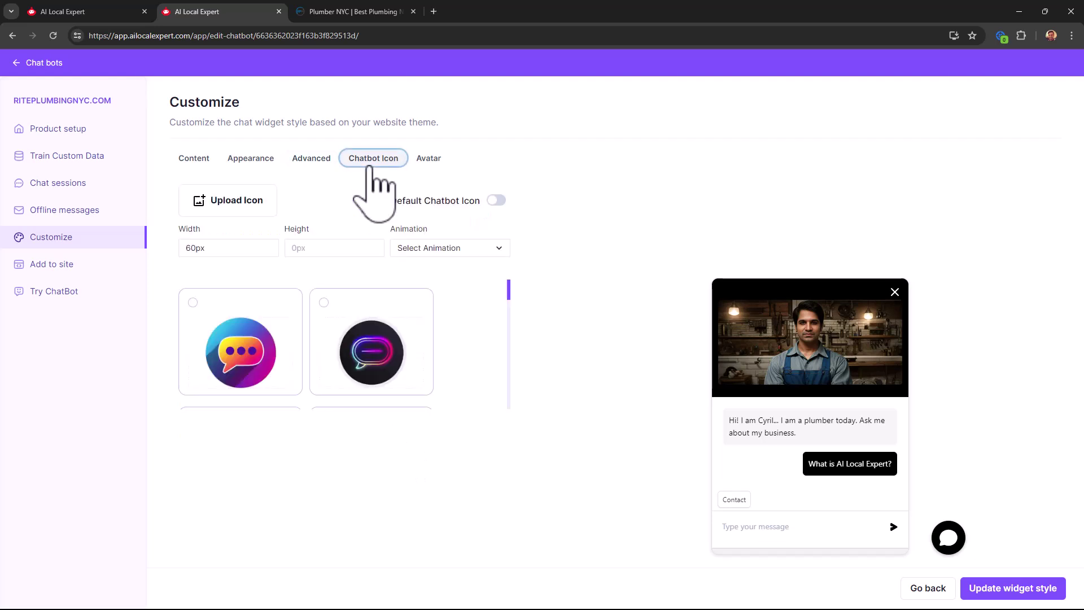
pyautogui.scroll(-1, 257, 296)
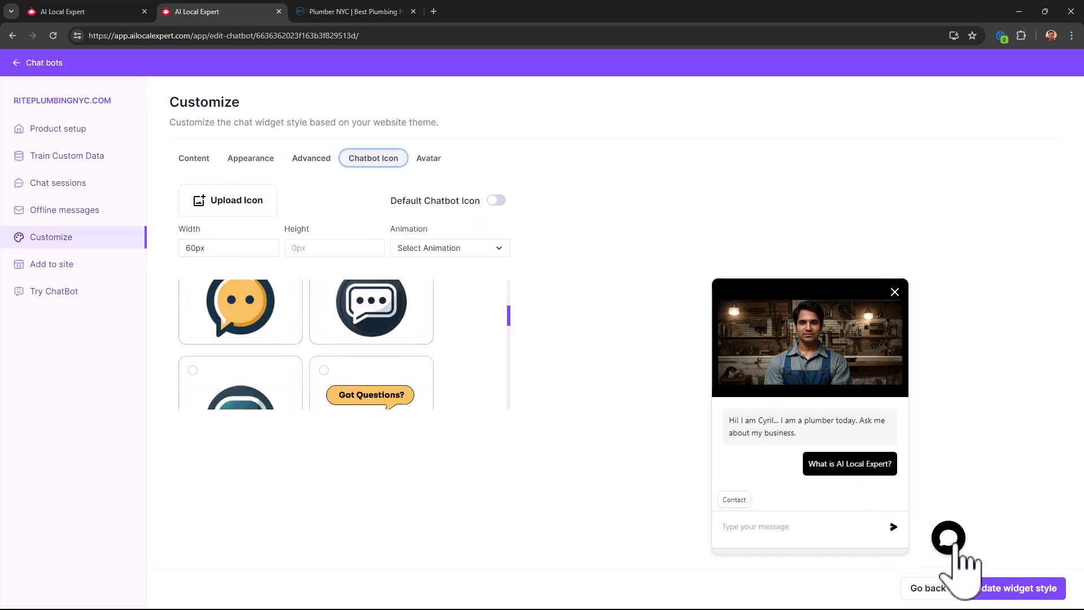
pyautogui.scroll(-1, 350, 323)
pyautogui.scroll(-3, 351, 323)
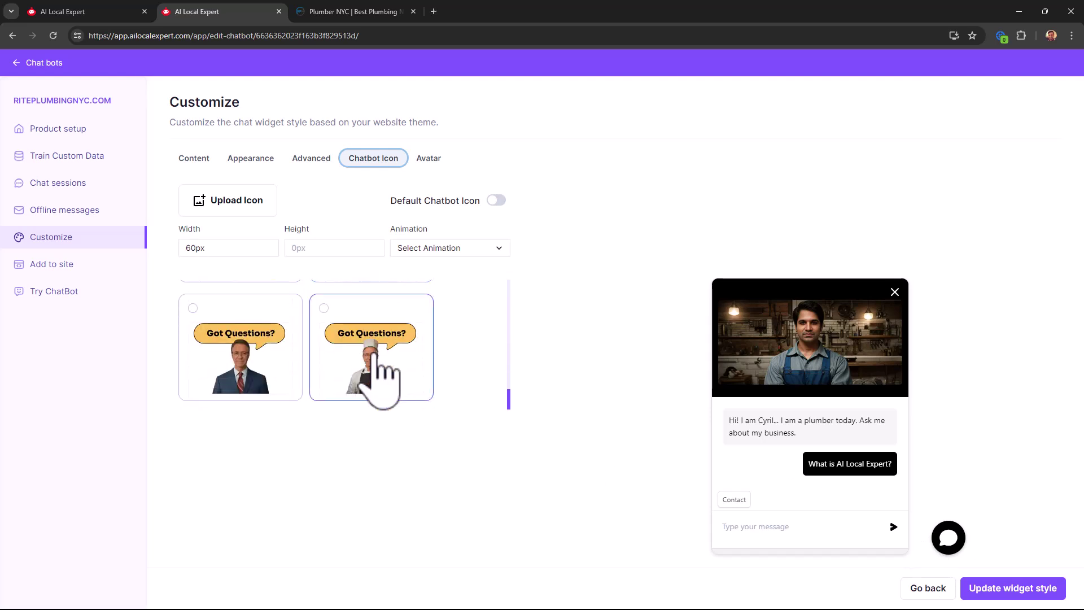
pyautogui.scroll(1, 362, 361)
pyautogui.scroll(4, 356, 390)
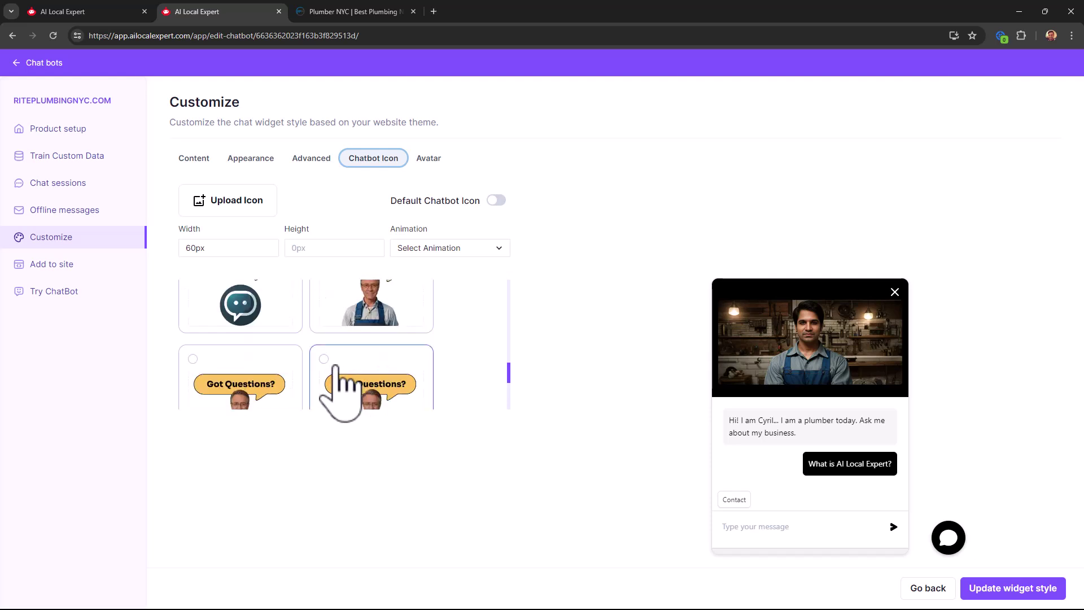
pyautogui.scroll(3, 271, 362)
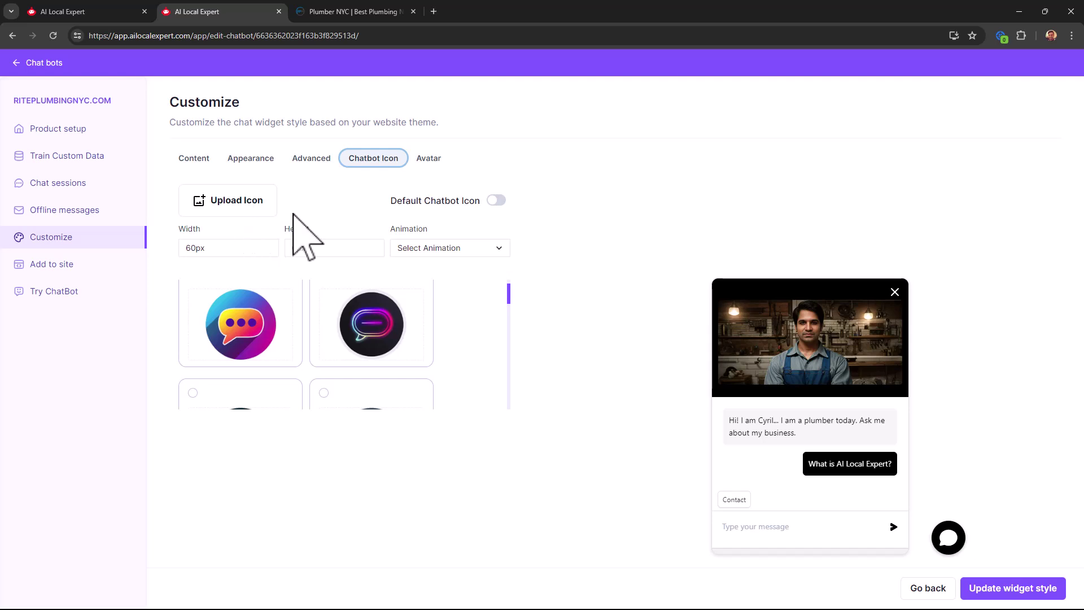
pyautogui.click(426, 159)
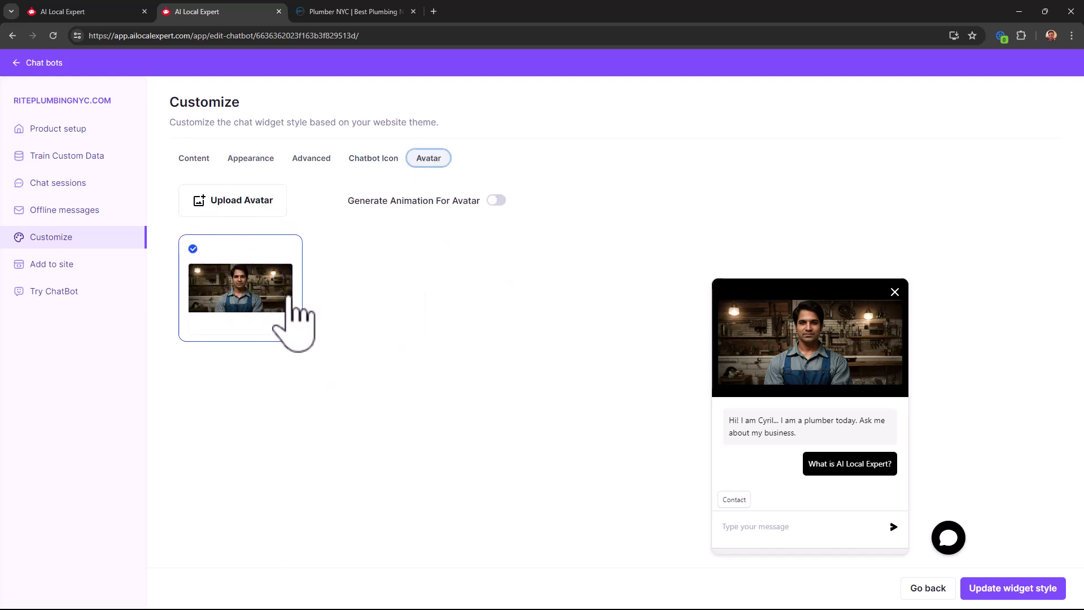
# Step: Turn on Generate Animation For Avatar and confirm generating the plumber avatar's animation
pyautogui.click(268, 226)
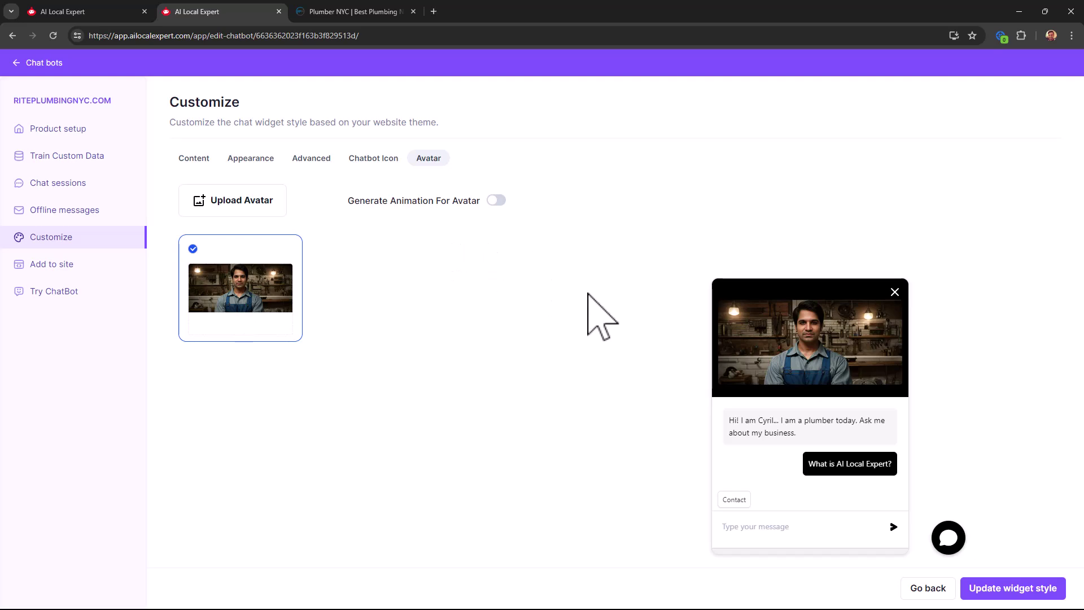
pyautogui.click(496, 201)
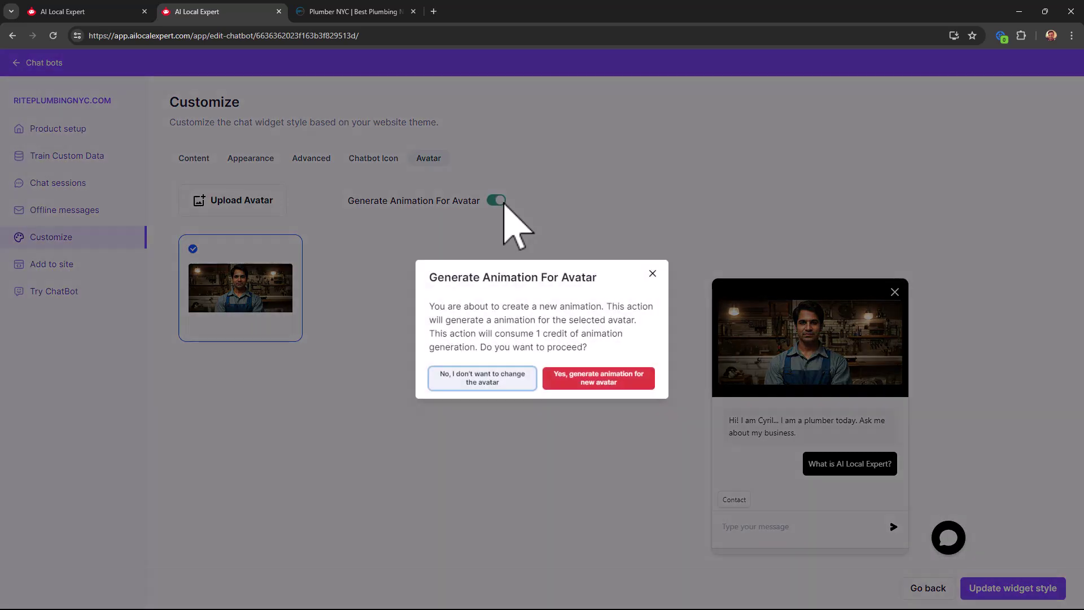
pyautogui.click(596, 383)
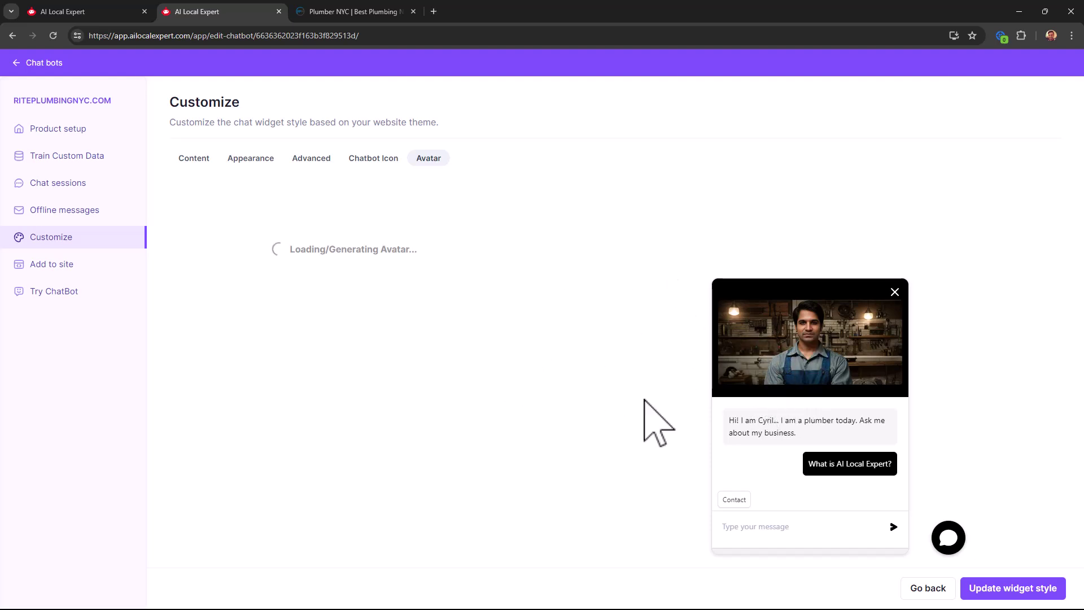
# Step: Review Product setup, Train Custom Data, past chat sessions including 'Are you open on weekends?', Offline messages and Customize
pyautogui.click(50, 130)
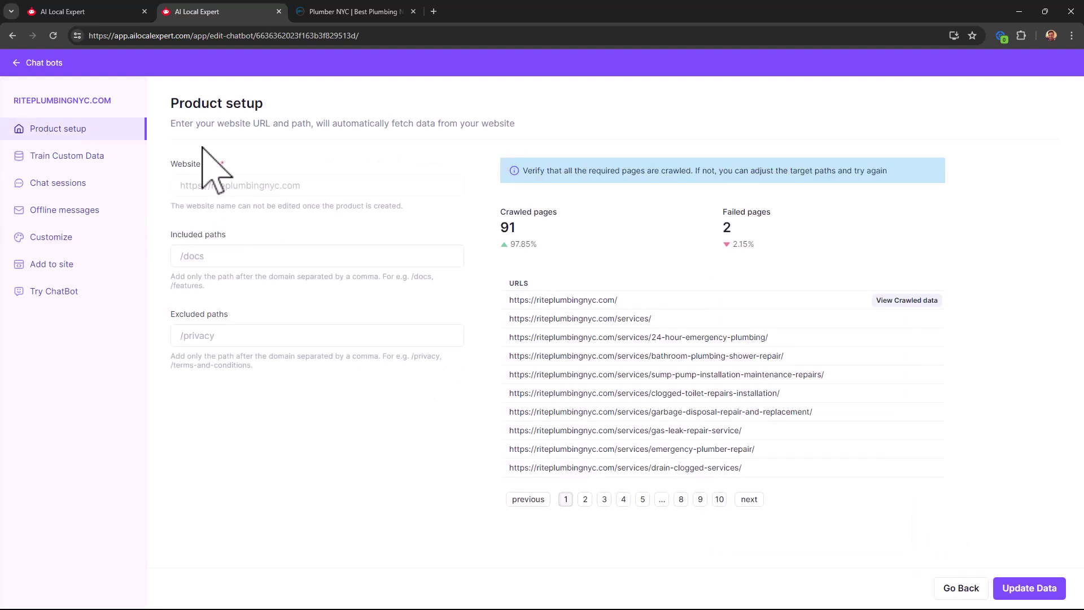
pyautogui.click(68, 157)
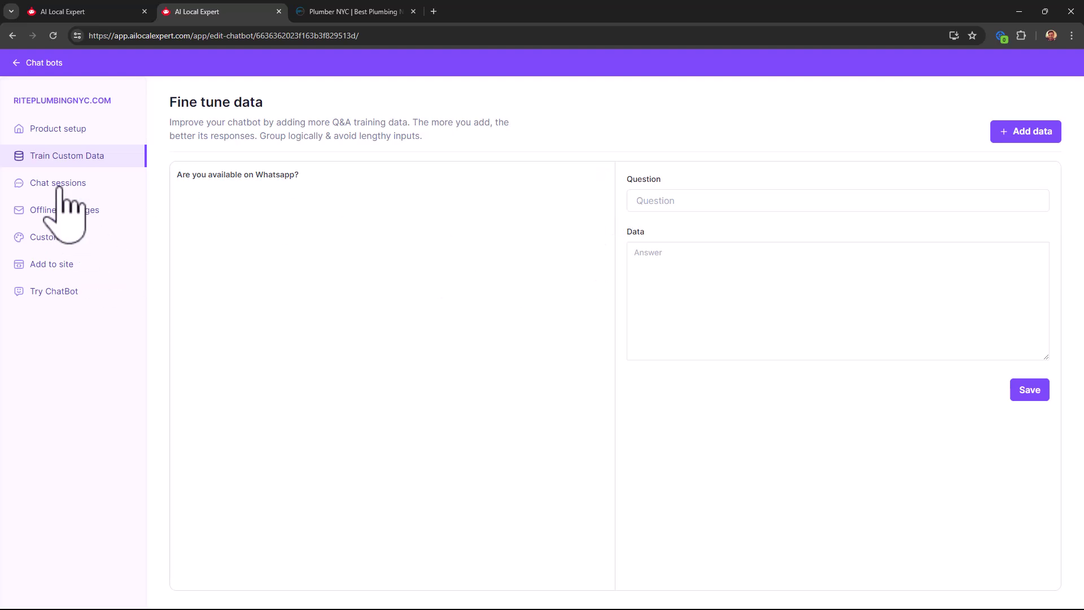
pyautogui.click(56, 185)
pyautogui.moveTo(500, 205); pyautogui.dragTo(576, 440)
pyautogui.click(395, 362)
pyautogui.click(277, 244)
pyautogui.click(254, 176)
pyautogui.click(97, 215)
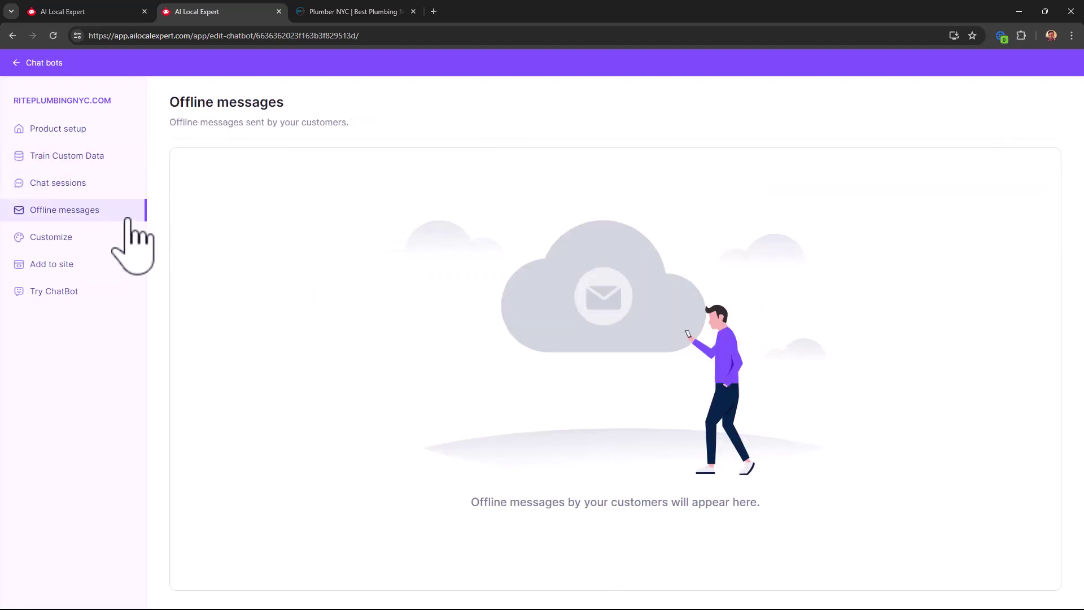
pyautogui.click(105, 237)
# Step: Bring up the Add to site page and highlight the chatbot's embed script
pyautogui.click(59, 266)
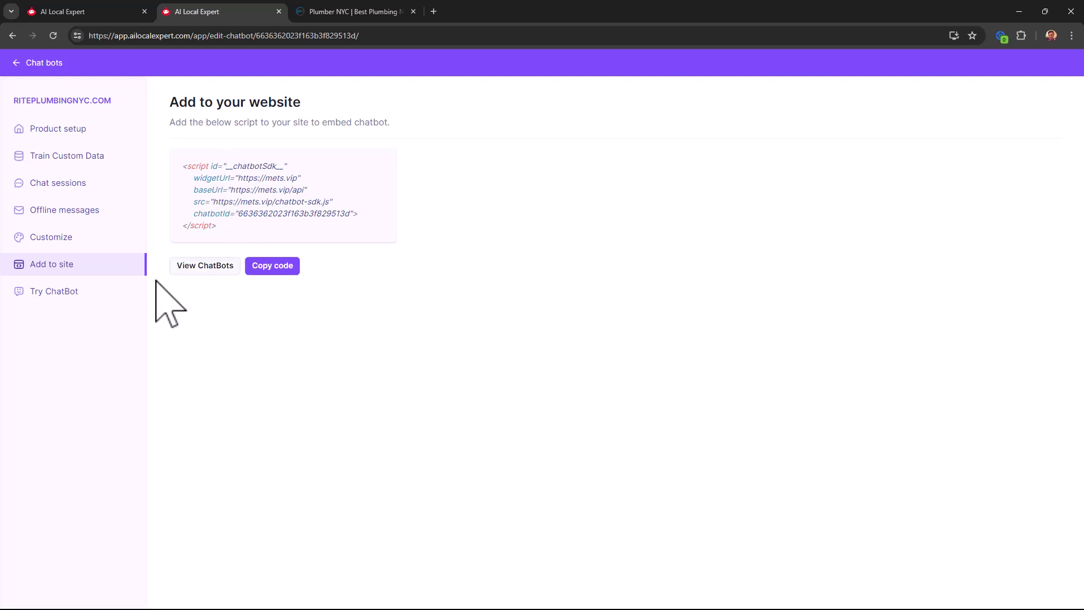
pyautogui.moveTo(177, 167); pyautogui.dragTo(250, 228)
pyautogui.click(252, 227)
pyautogui.moveTo(218, 229); pyautogui.dragTo(182, 162)
pyautogui.click(183, 165)
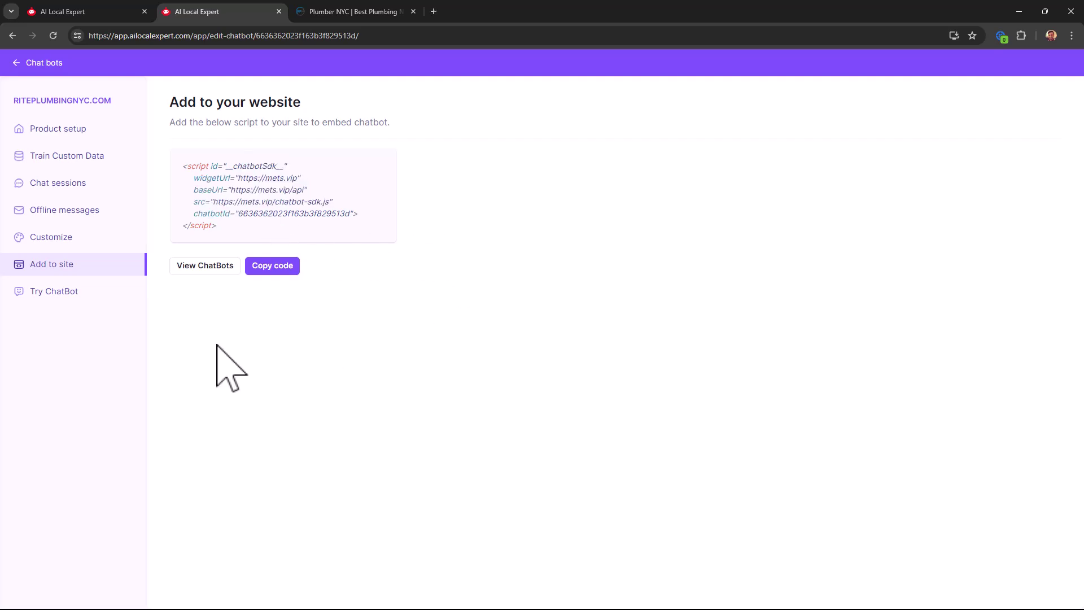
# Step: Scroll through the Try ChatBot test conversation, then return and select the whole chatbot-sdk.js embed script
pyautogui.click(72, 292)
pyautogui.scroll(5, 248, 350)
pyautogui.scroll(-1, 248, 310)
pyautogui.scroll(-4, 247, 309)
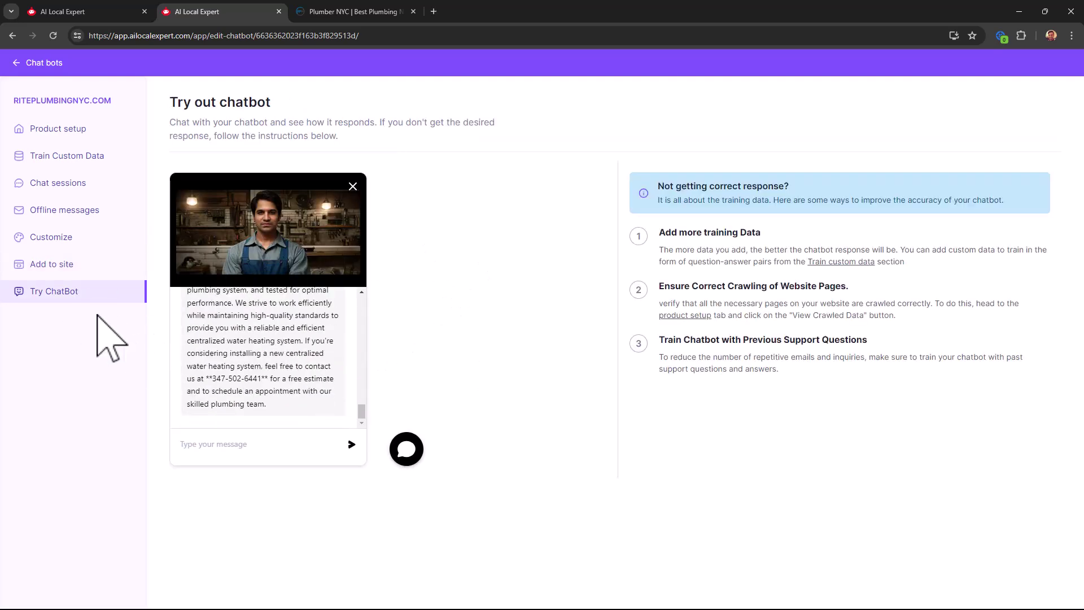
pyautogui.click(107, 272)
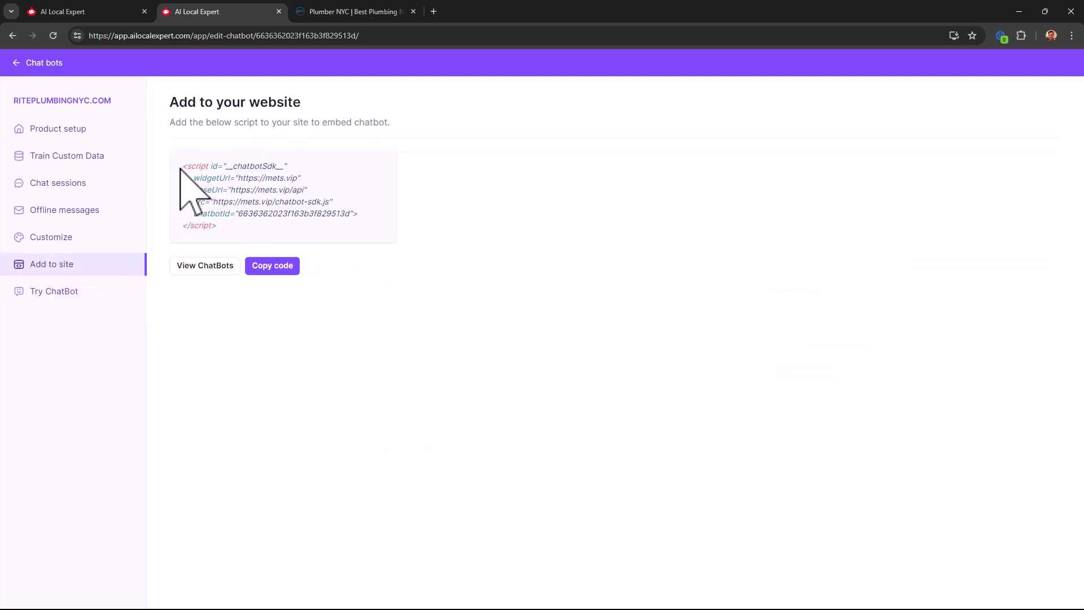
pyautogui.moveTo(183, 167); pyautogui.dragTo(231, 223)
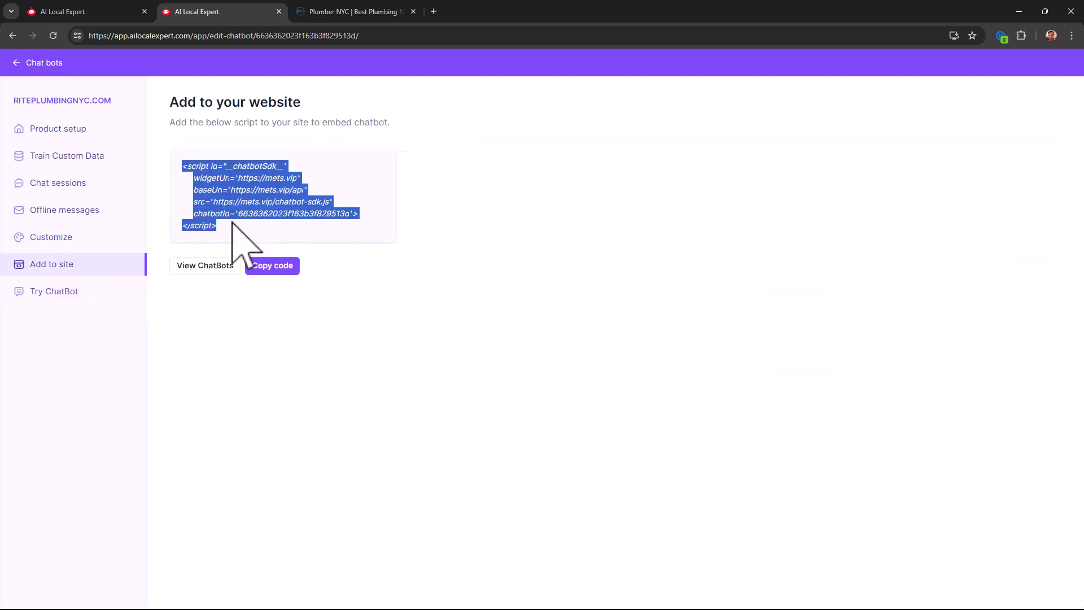